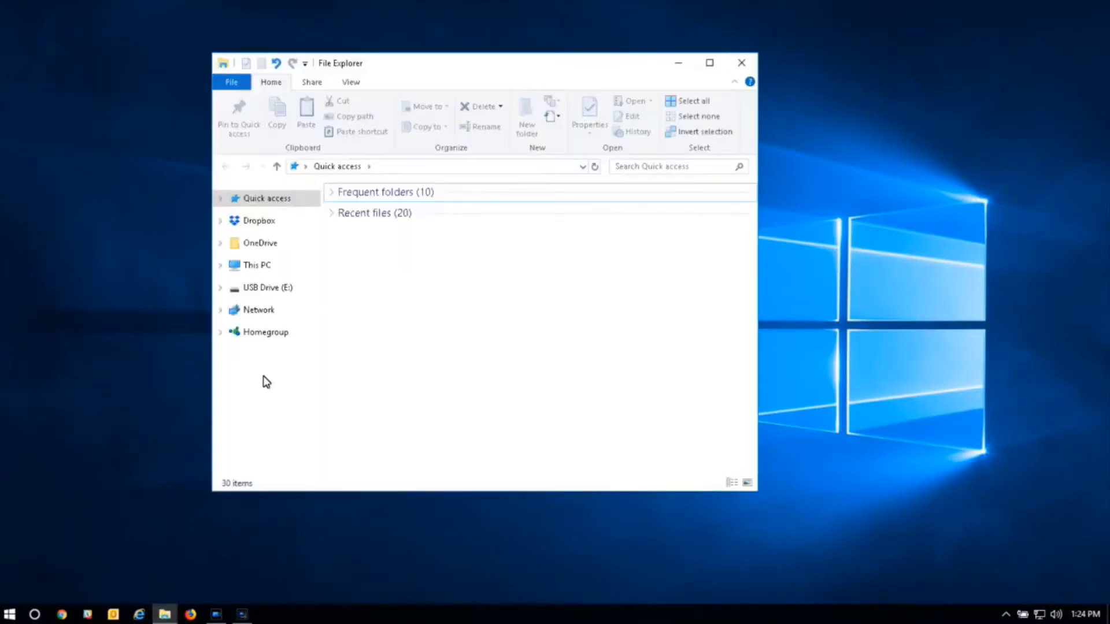
In Network, dismiss the error and turn on network discovery and file sharing
click(265, 312)
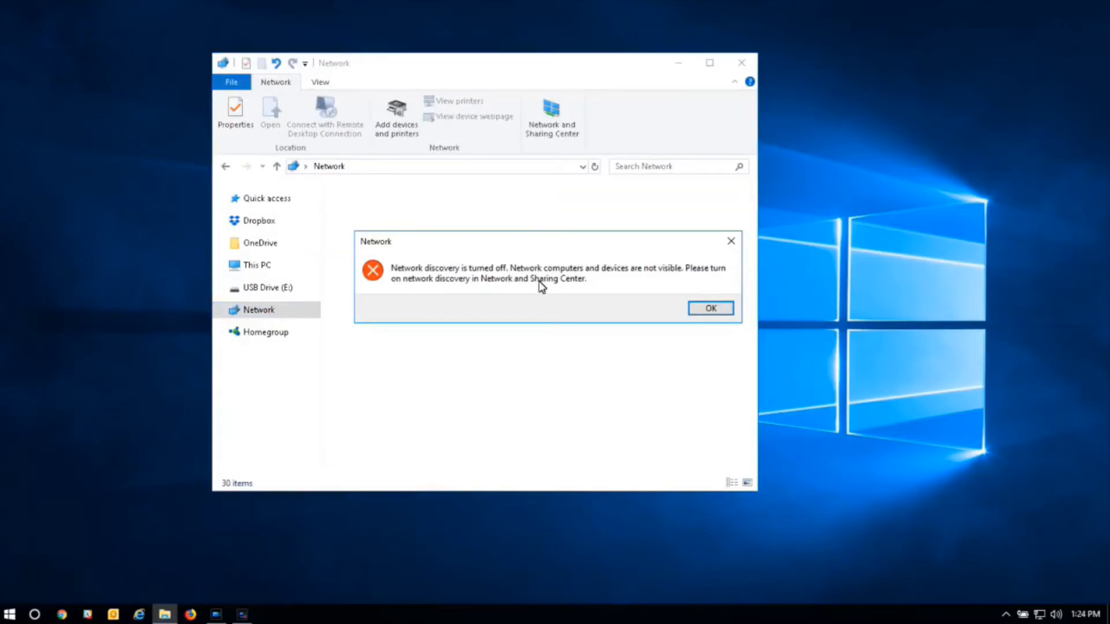
click(710, 308)
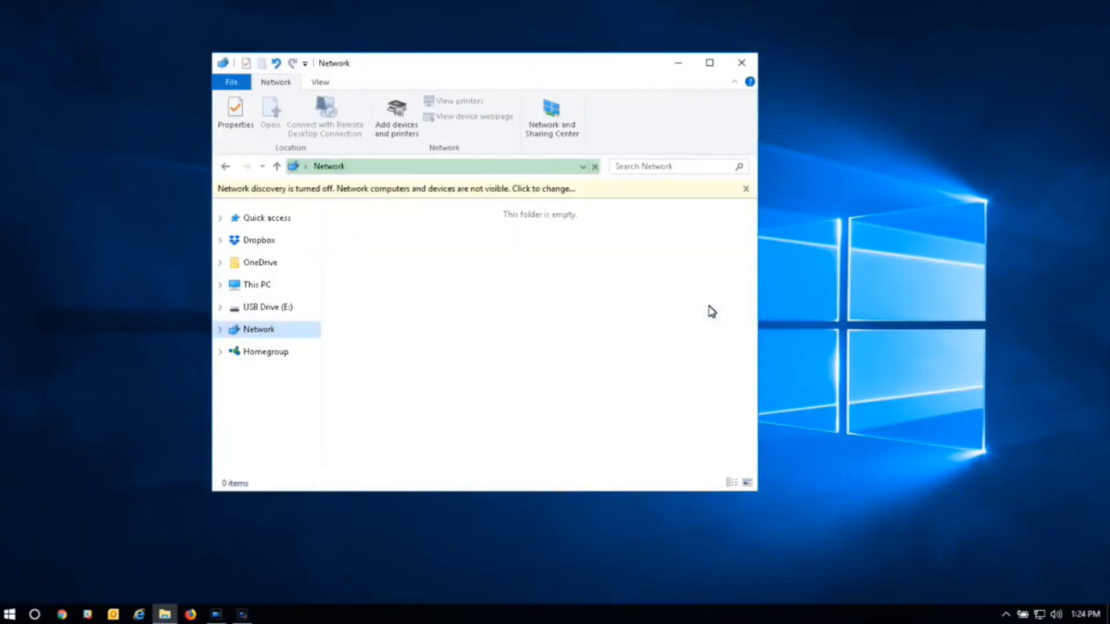
click(626, 183)
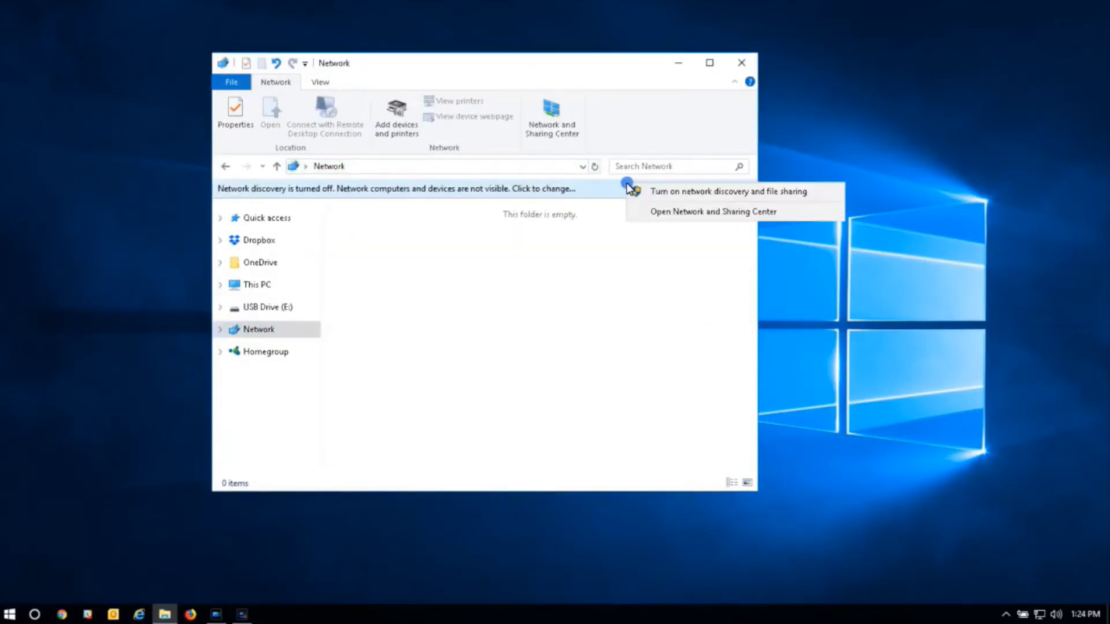
click(654, 198)
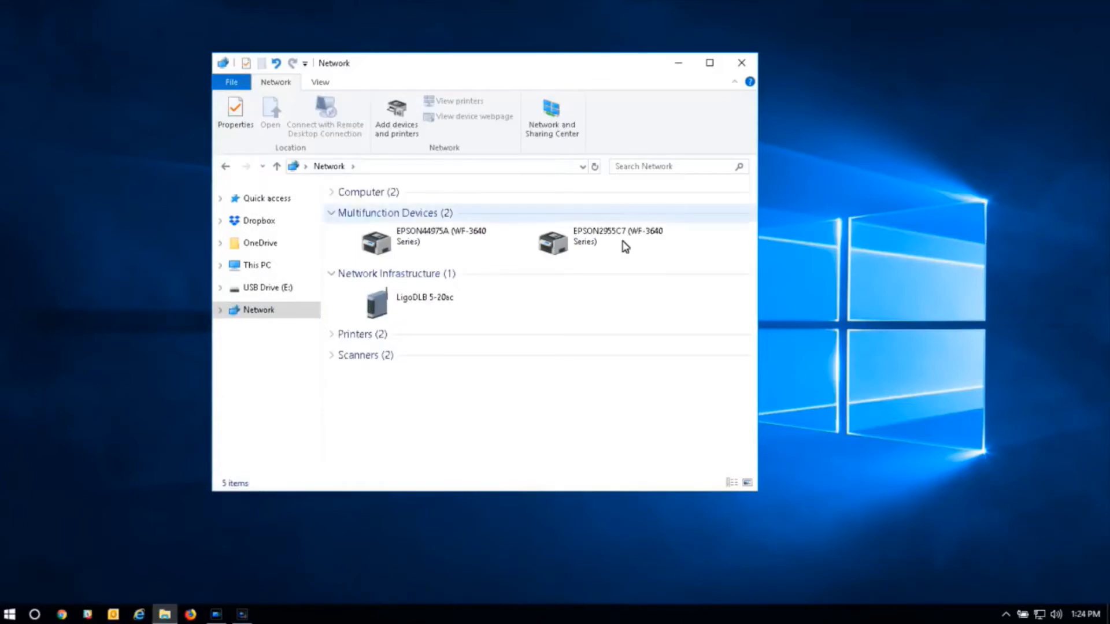
Open the LigoDLB 5-20ac device's web page and log in to it
click(439, 306)
double_click(441, 308)
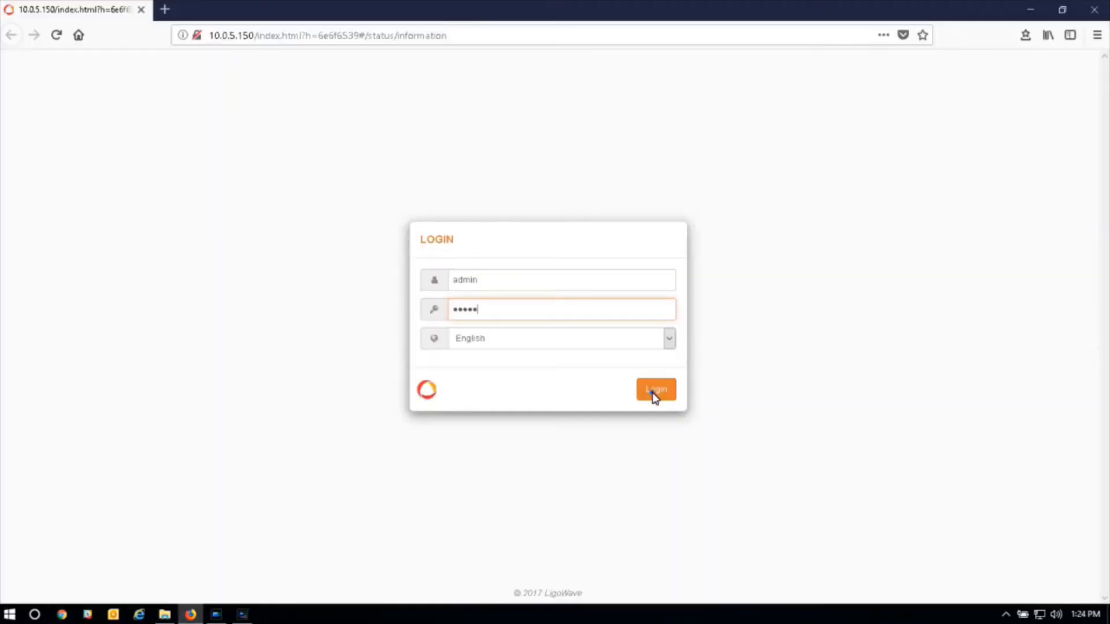
text(01)
click(652, 393)
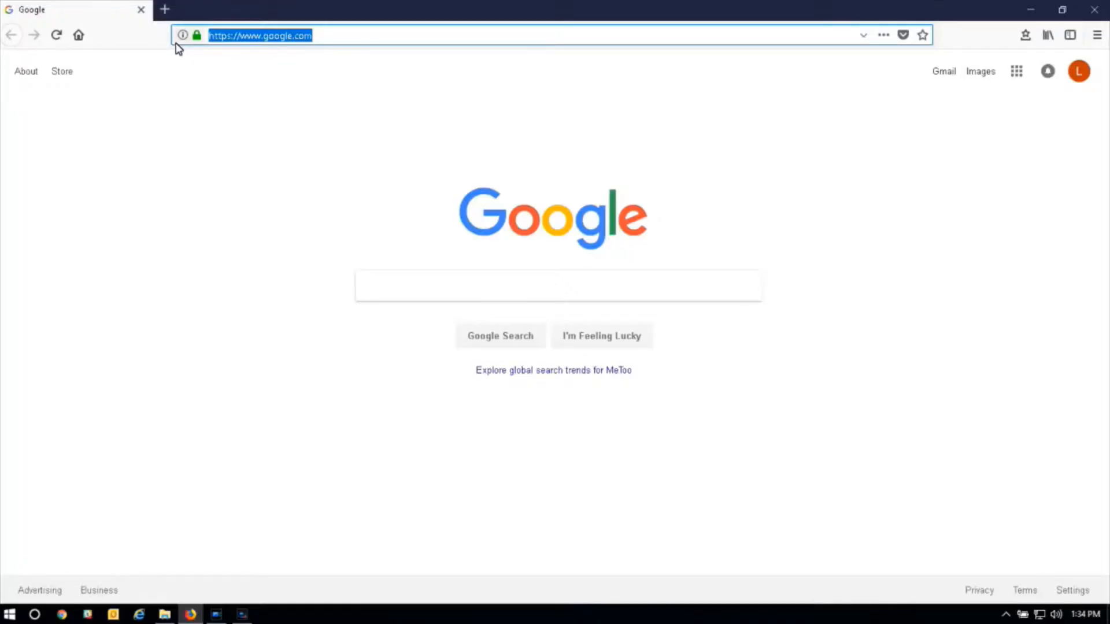
Try loading 192.168.2.66 in Firefox; after the timeout, minimize the browser
text(192.168)
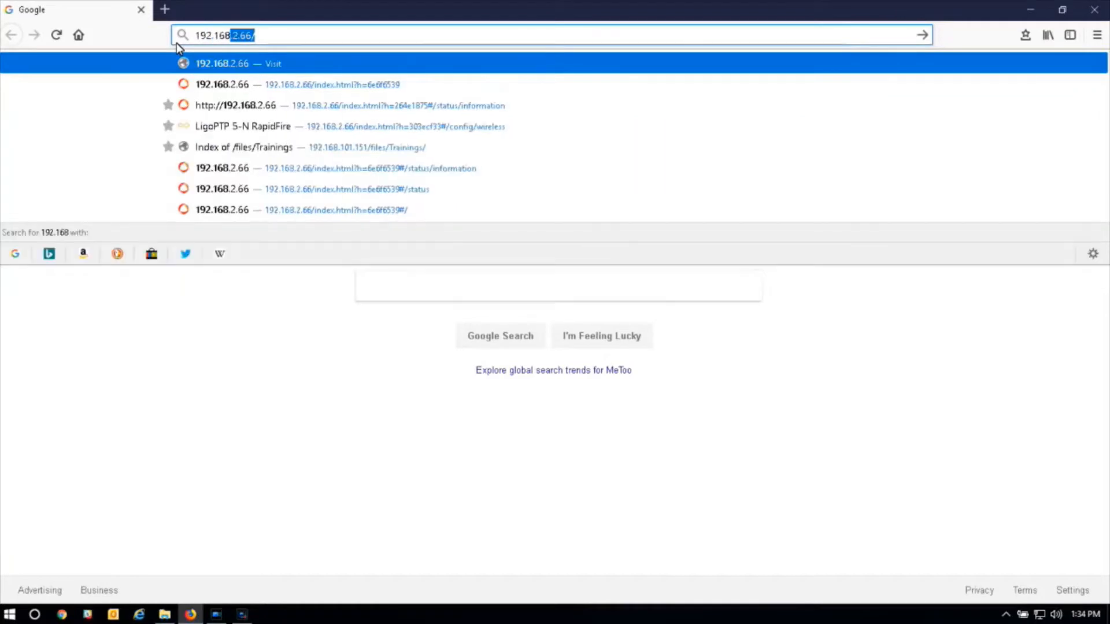
text(.2.66)
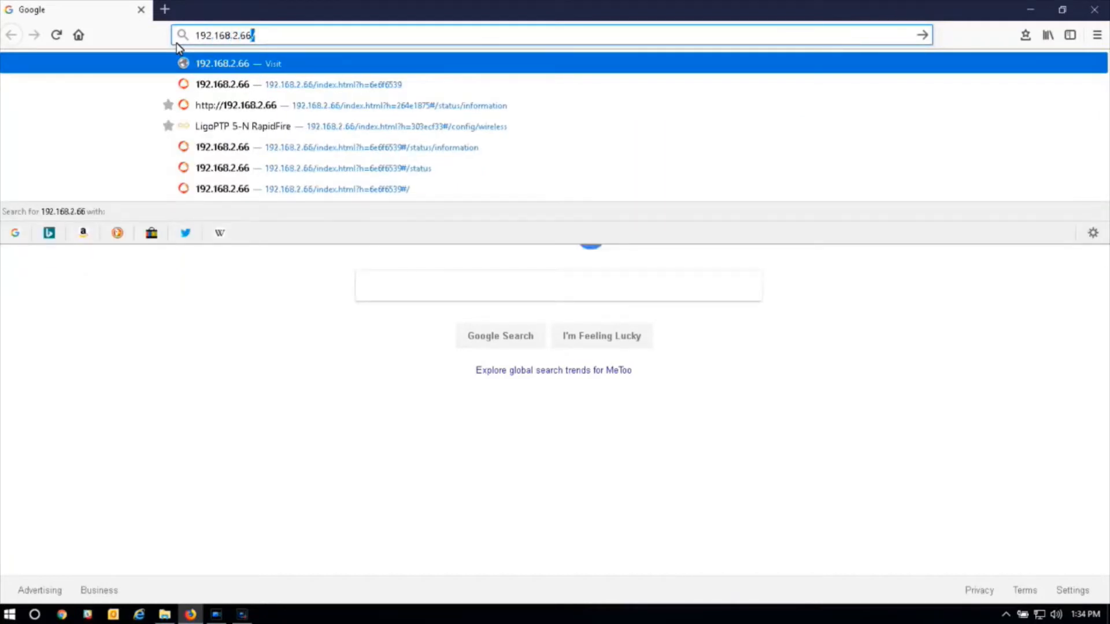
key(Return)
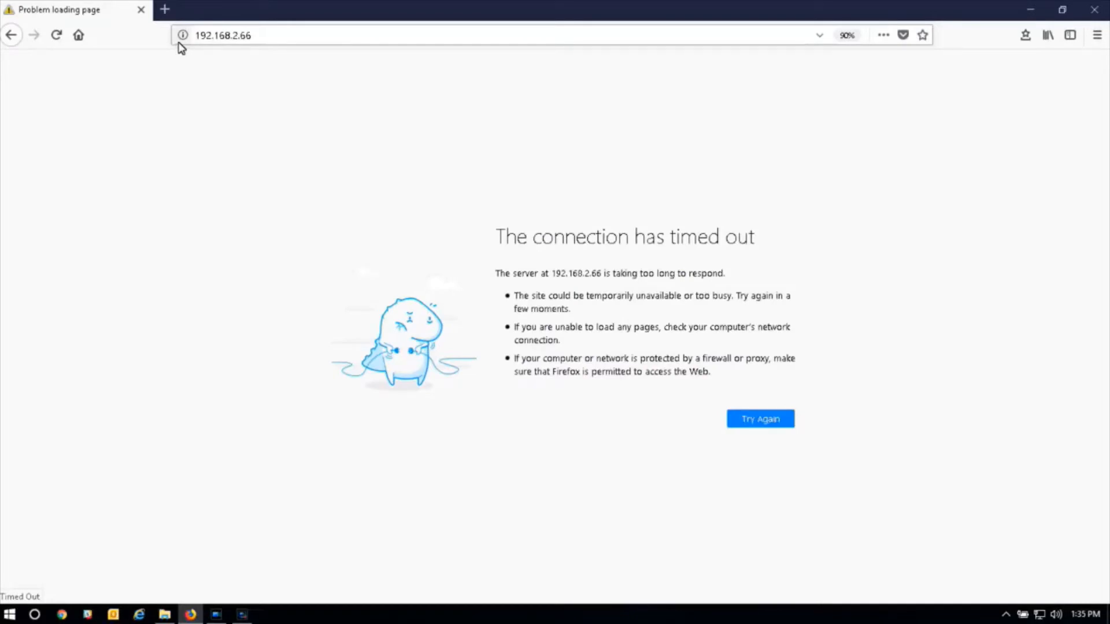
click(1028, 7)
From the network tray, reach Ethernet settings, open the adapter list and select Ethernet 2
click(1040, 614)
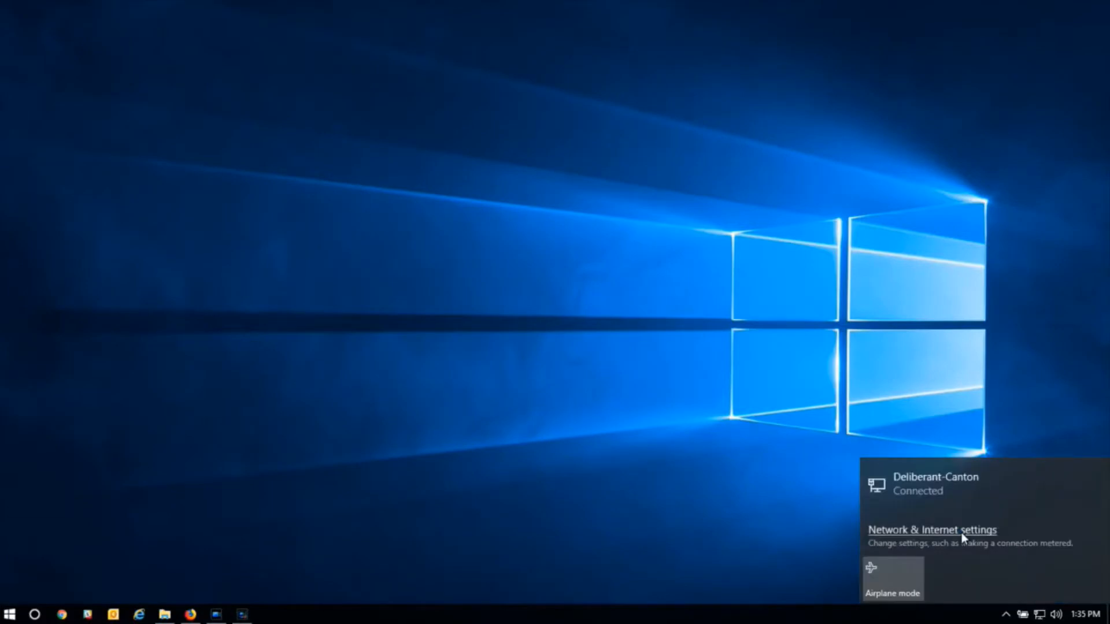
click(962, 531)
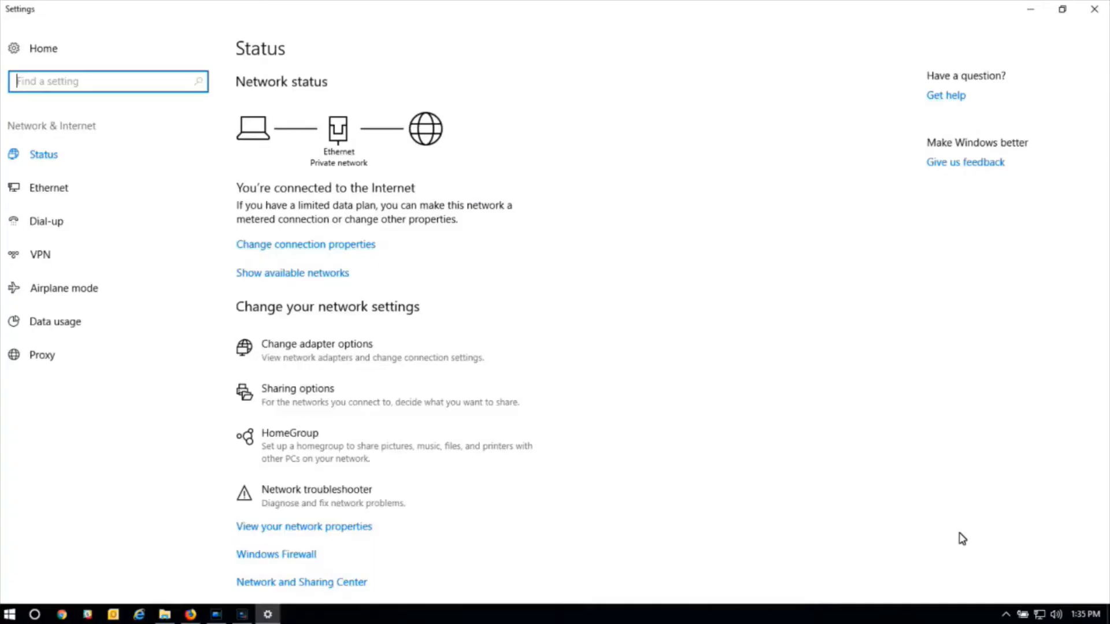
click(64, 199)
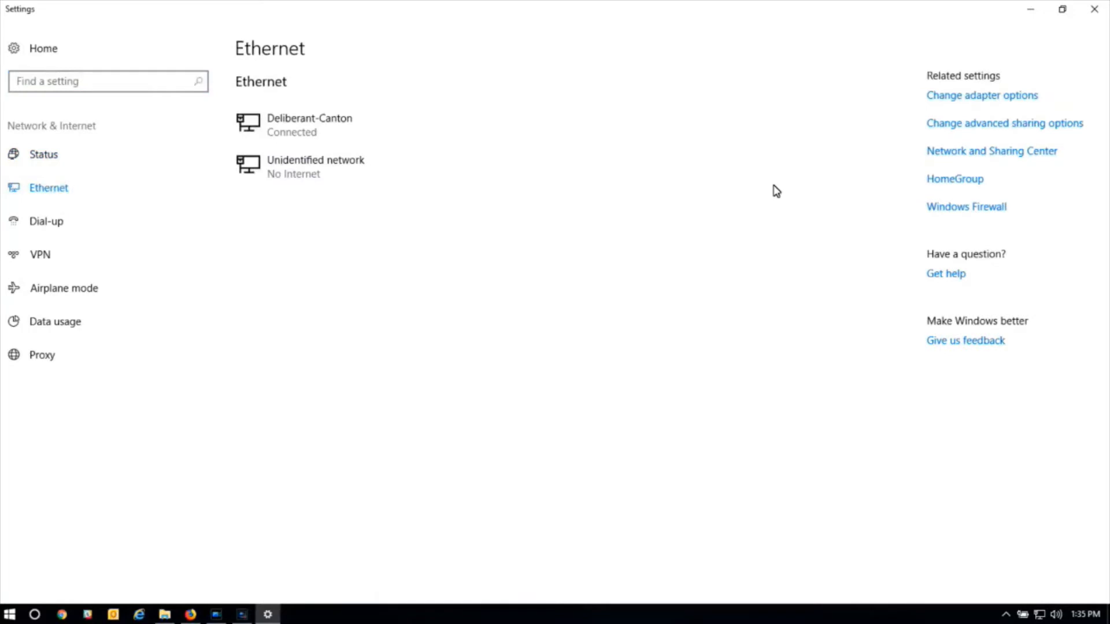
click(945, 96)
click(605, 167)
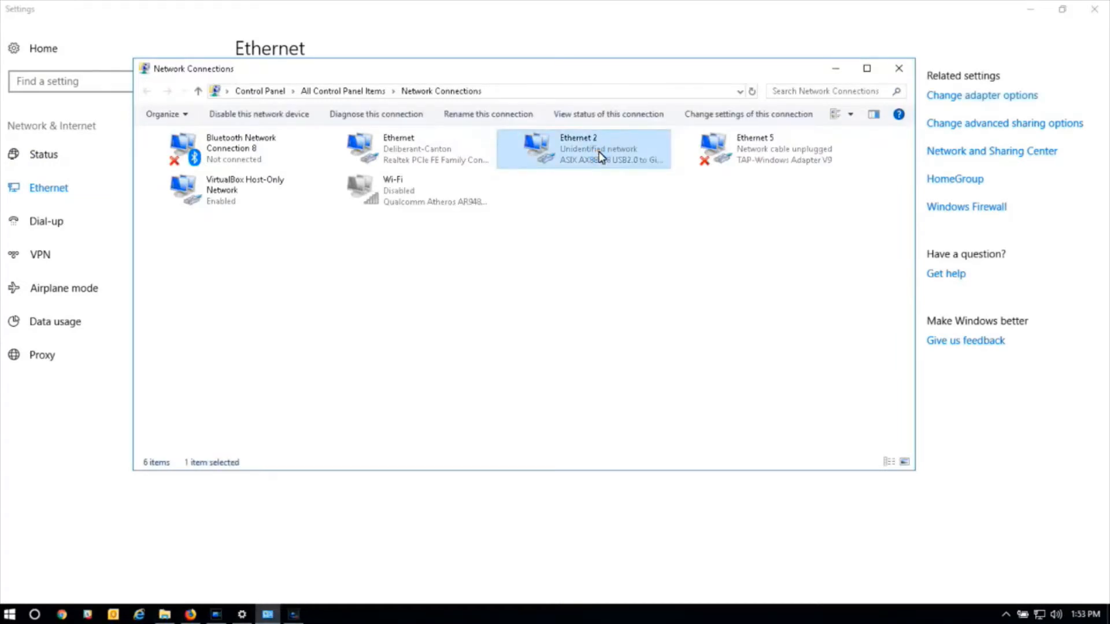
Give Ethernet 2 static IPv4 192.168.2.100 with mask 255.255.255.0, then close Network Connections
right_click(600, 156)
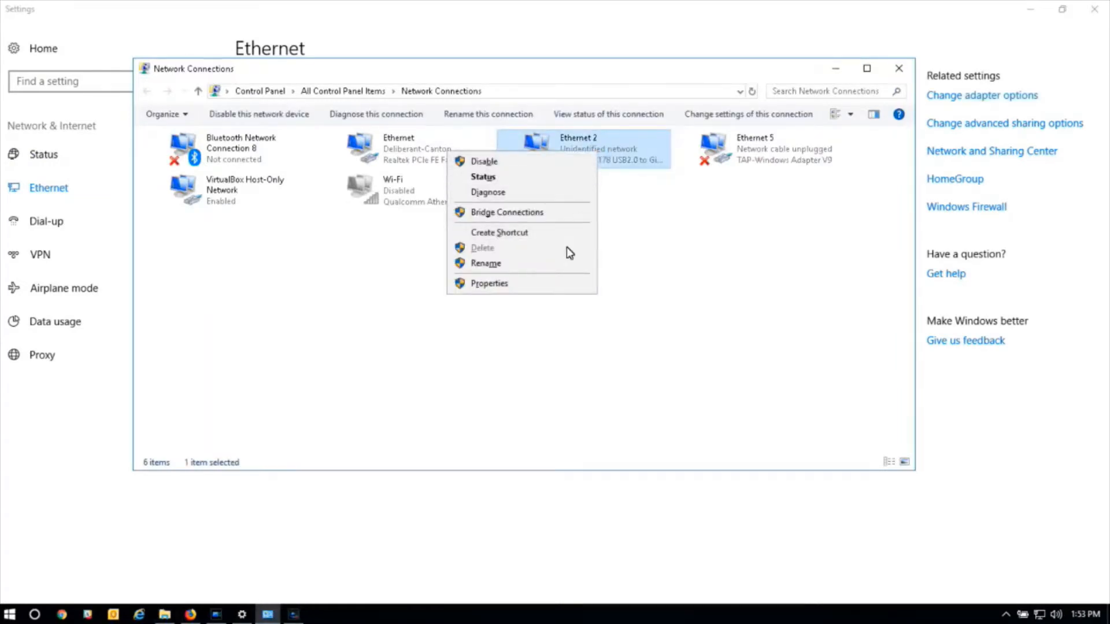
click(557, 289)
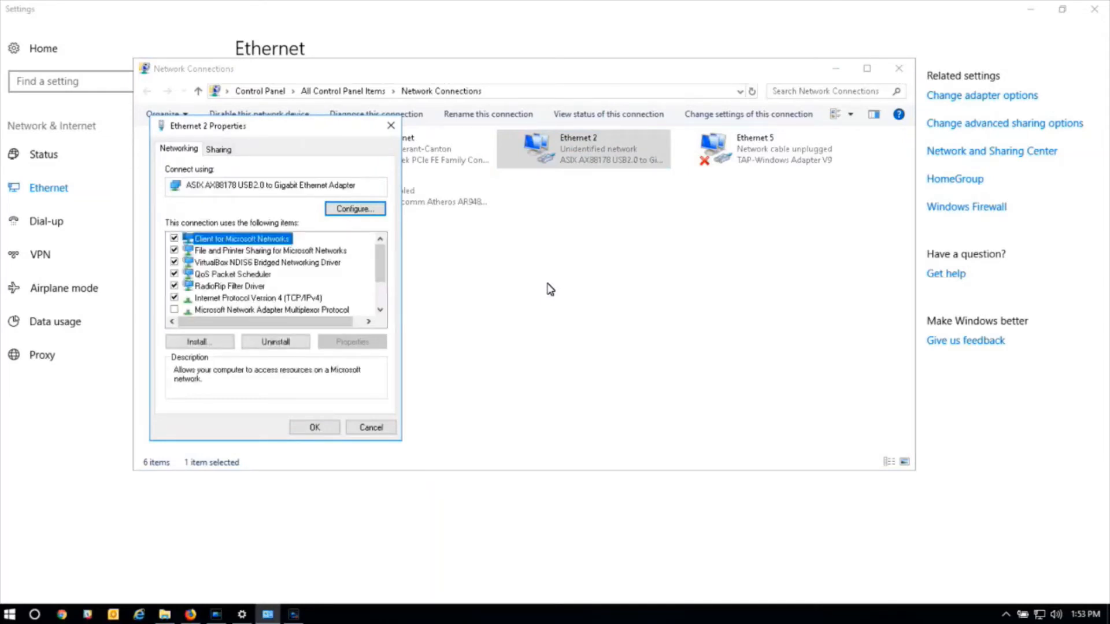
key(i)
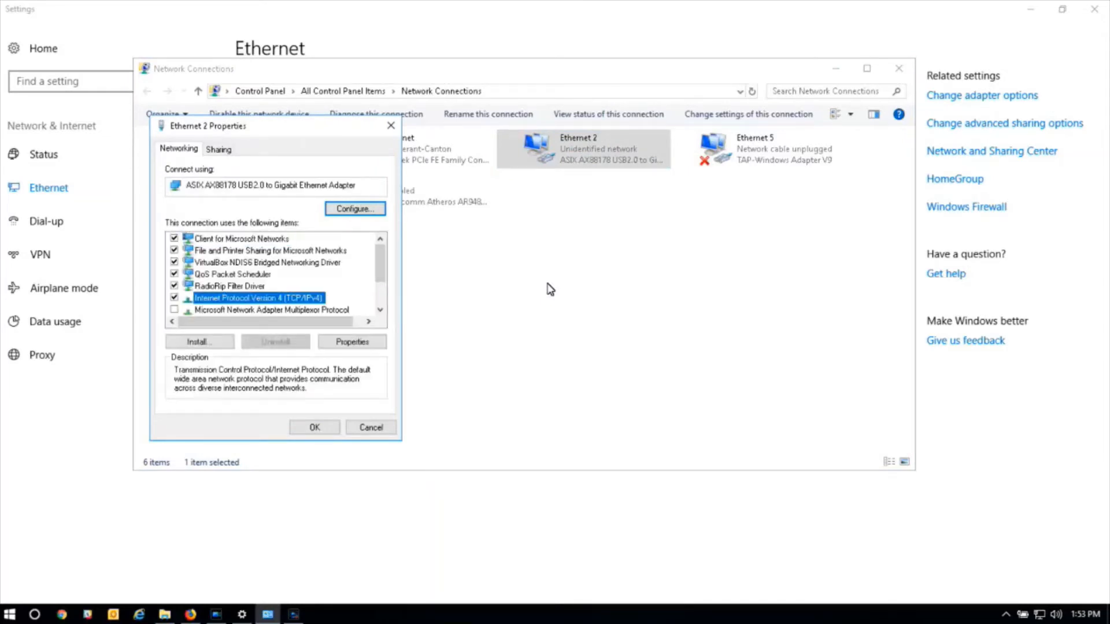
click(352, 342)
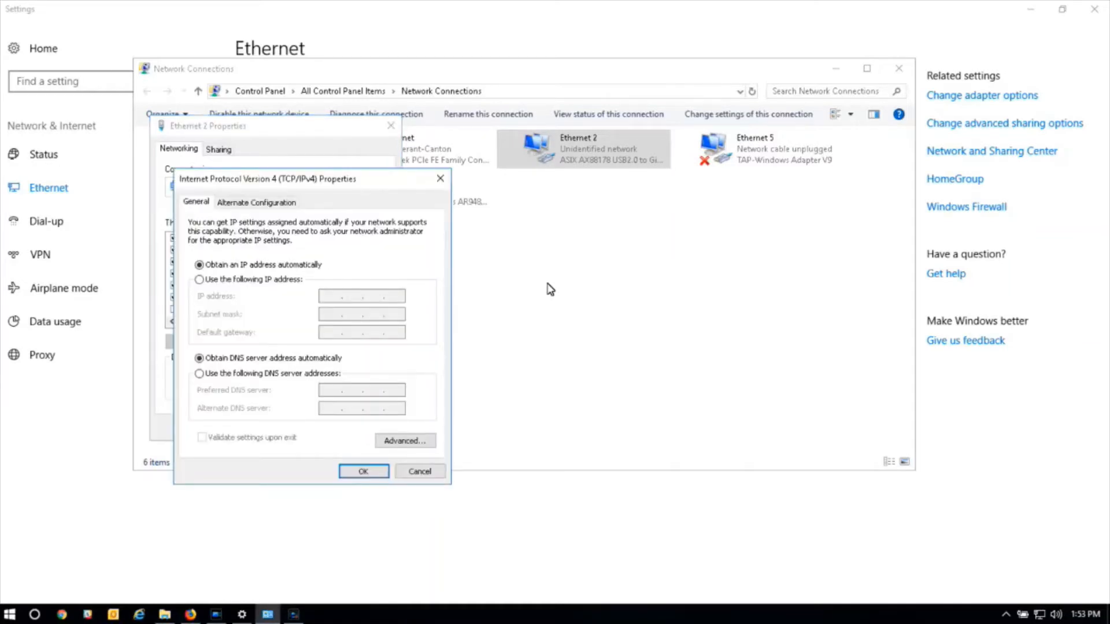
click(199, 279)
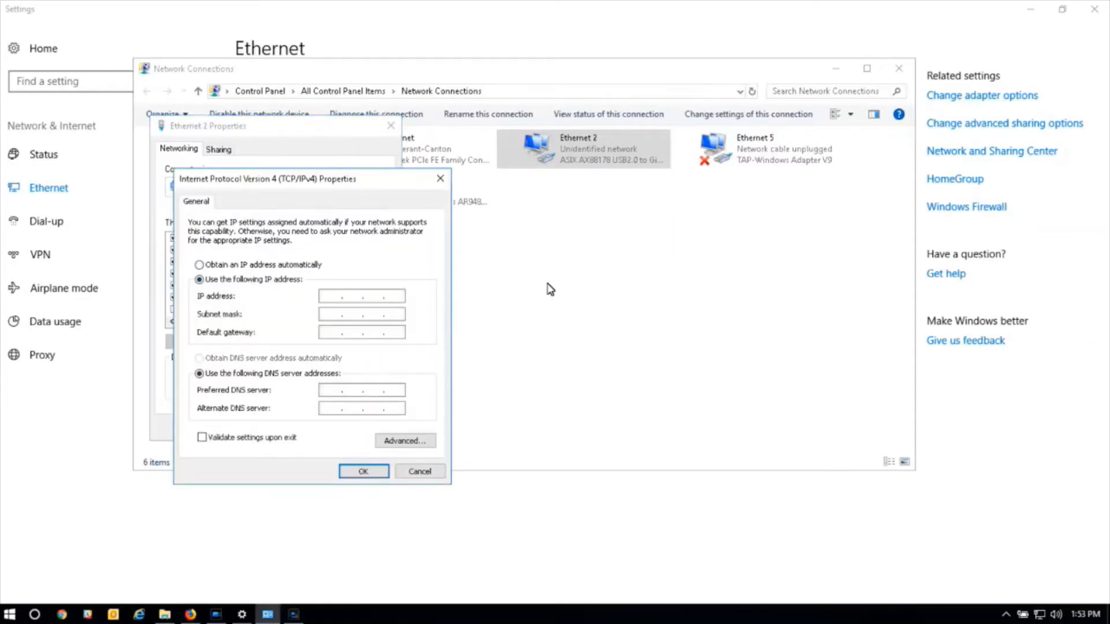
text(192 . 168 . 2 . 100)
key(Tab)
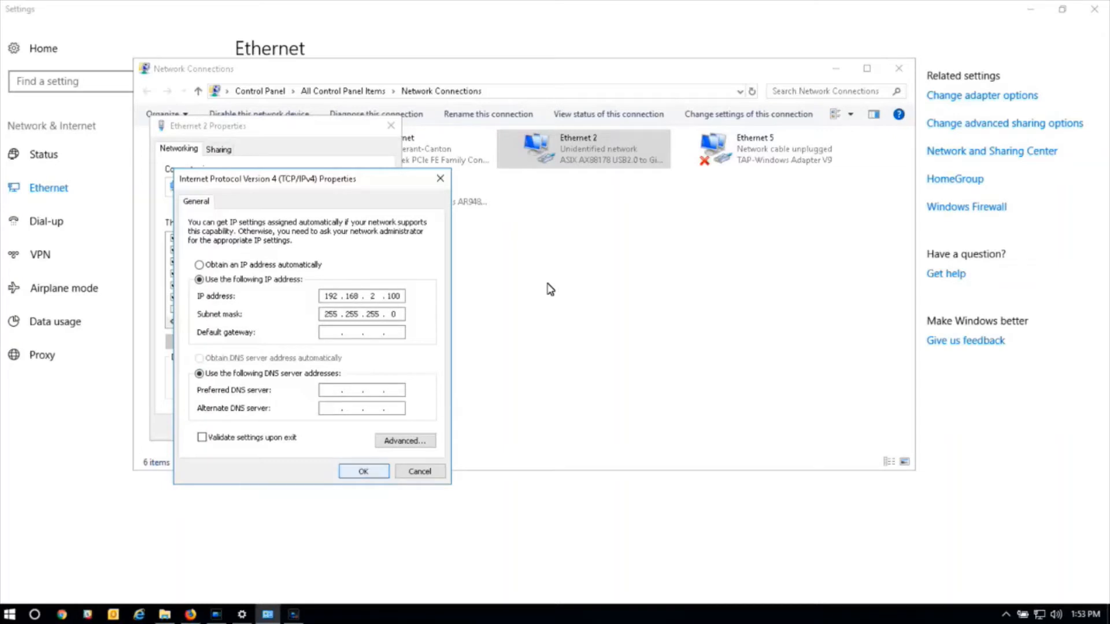
key(Return)
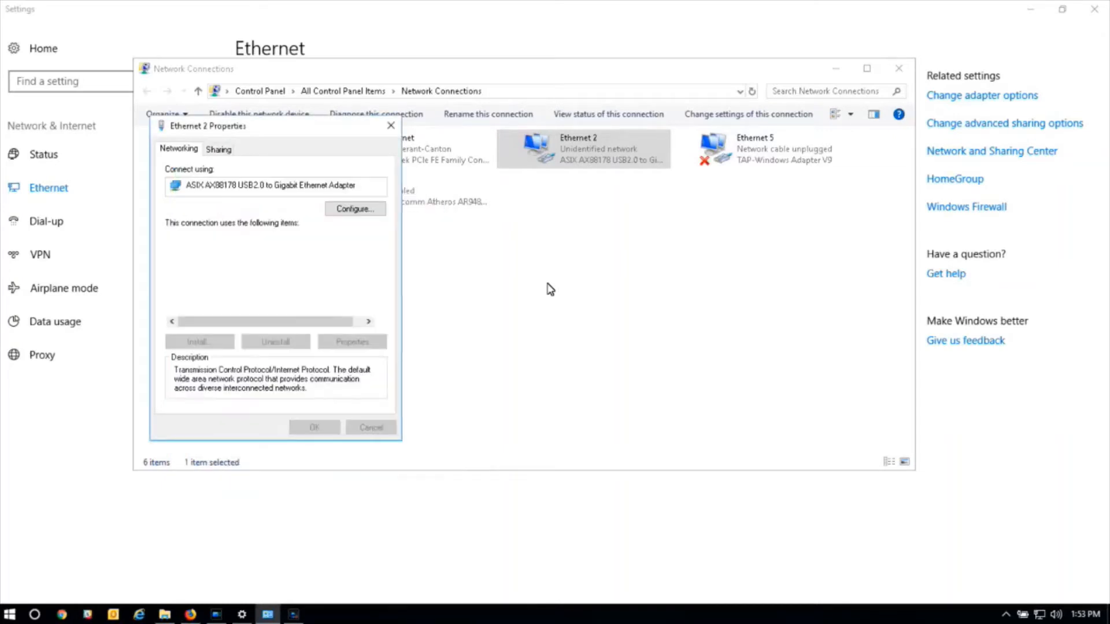
key(Return)
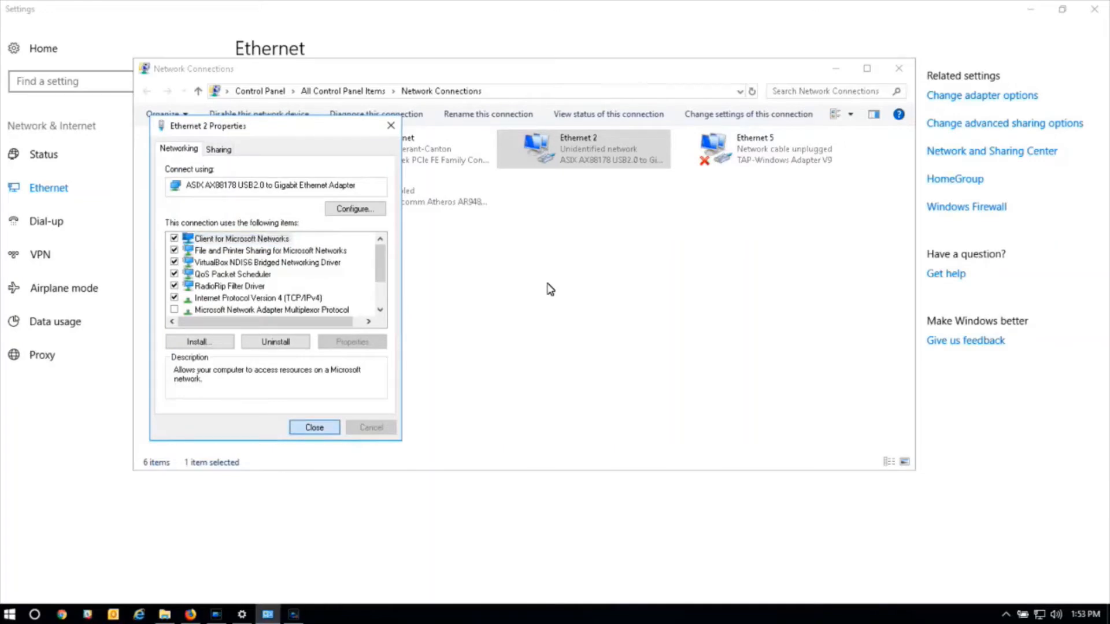
key(Return)
click(894, 67)
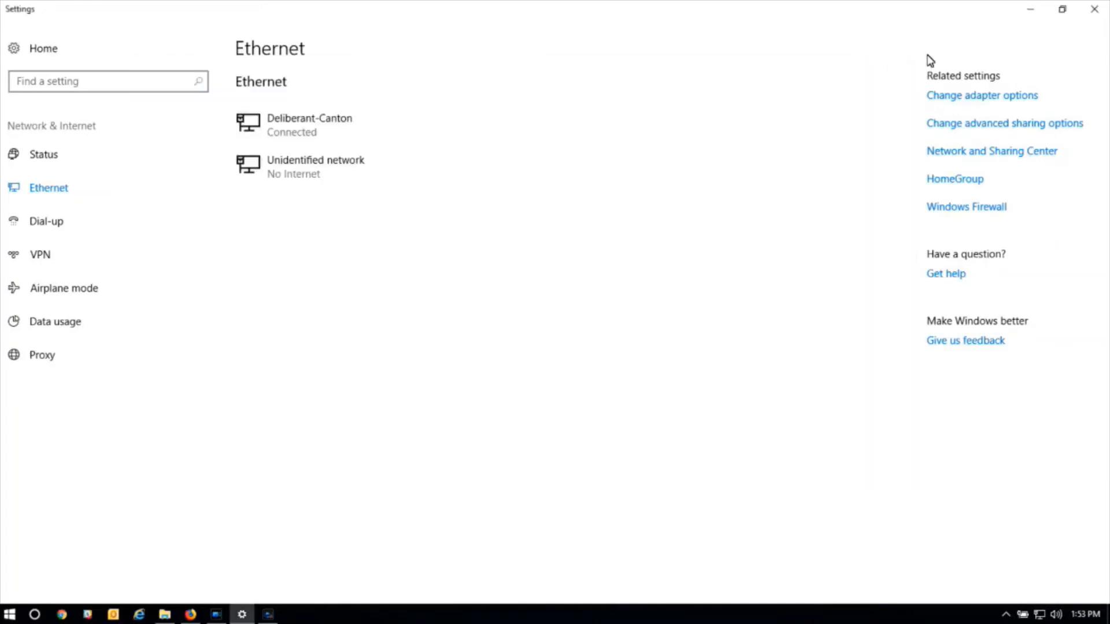
Close Settings and load 192.168.2.66 again in Firefox's address bar
click(1094, 10)
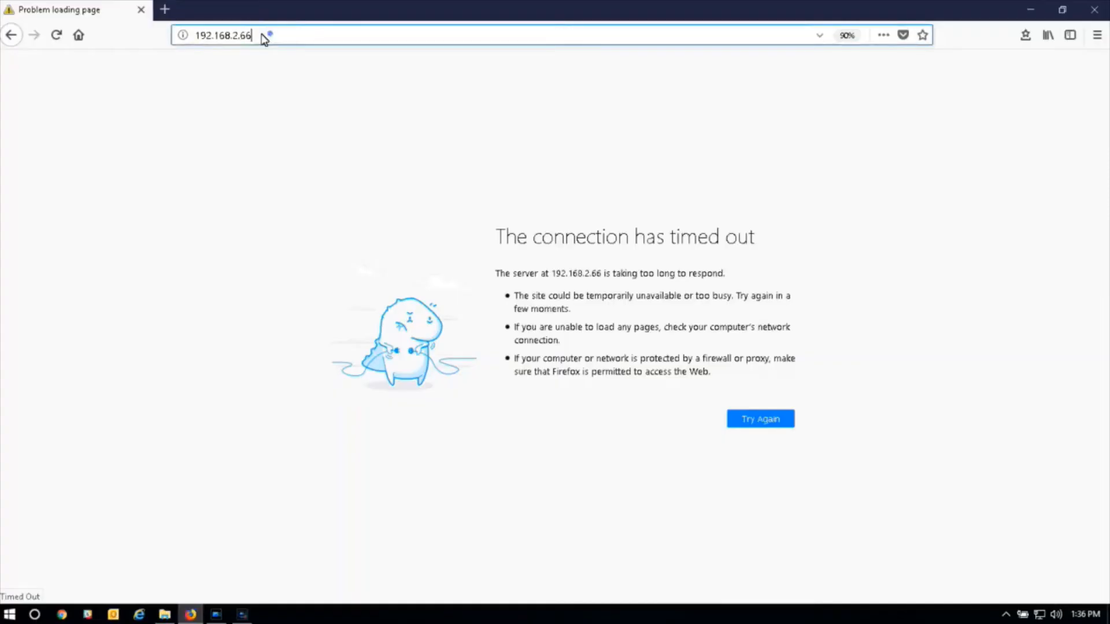
click(267, 36)
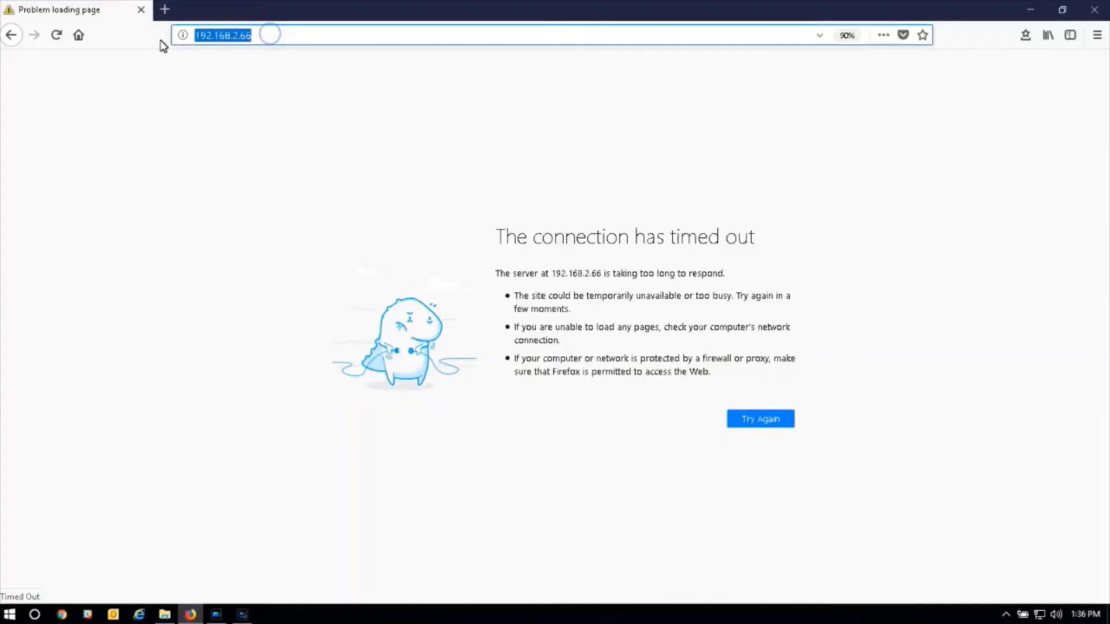
text(192)
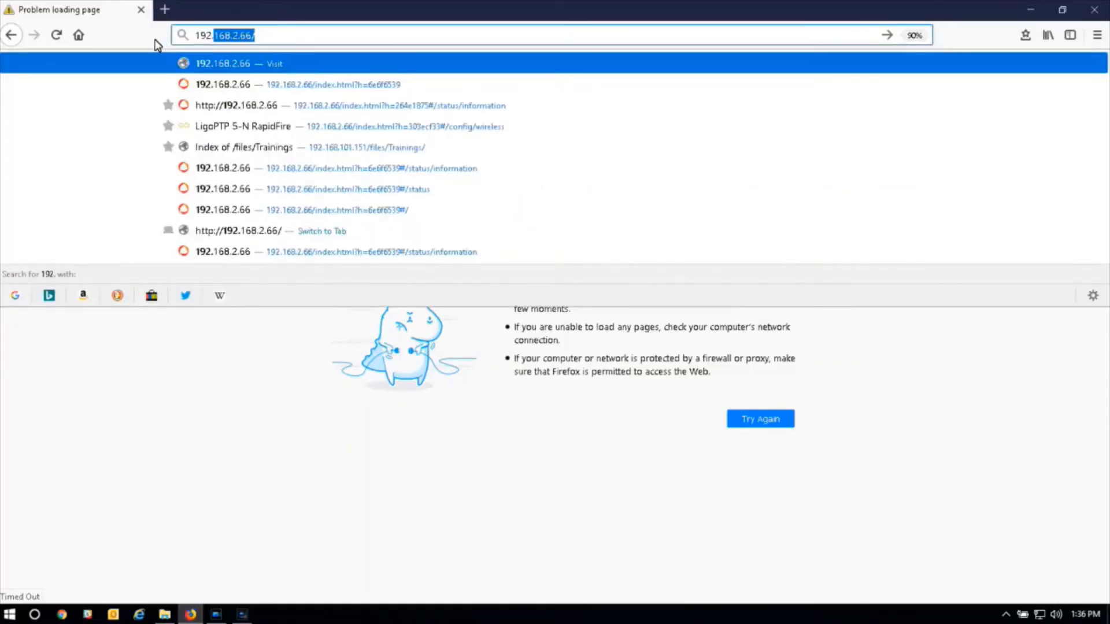
text(.168.2.66)
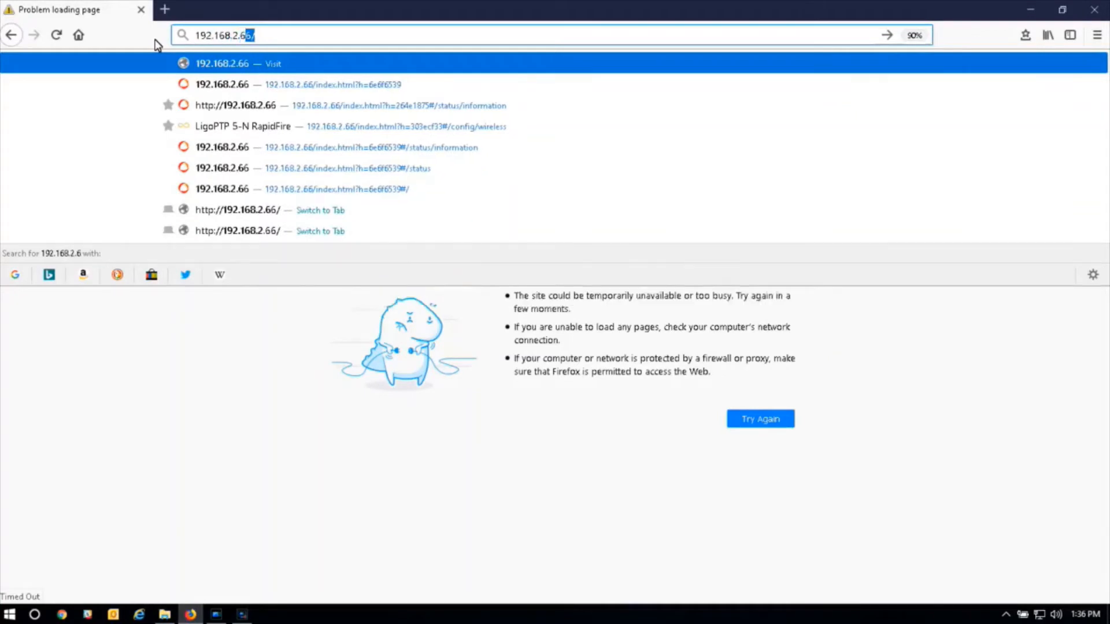
key(Return)
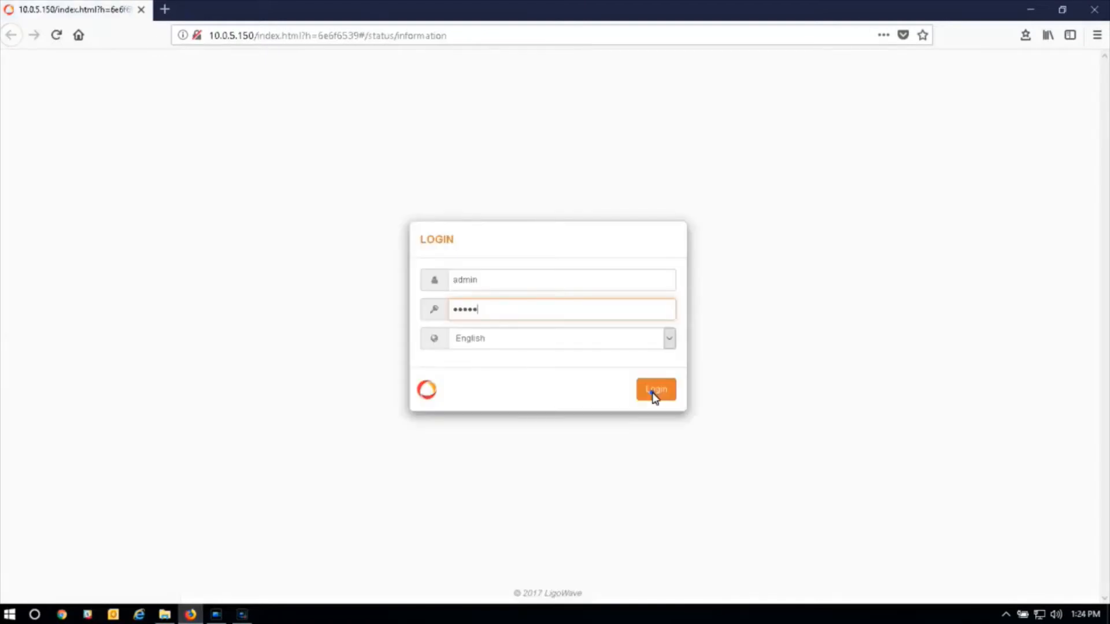
Complete the admin password in the LOGIN box and log in to the radio
text(01)
click(653, 393)
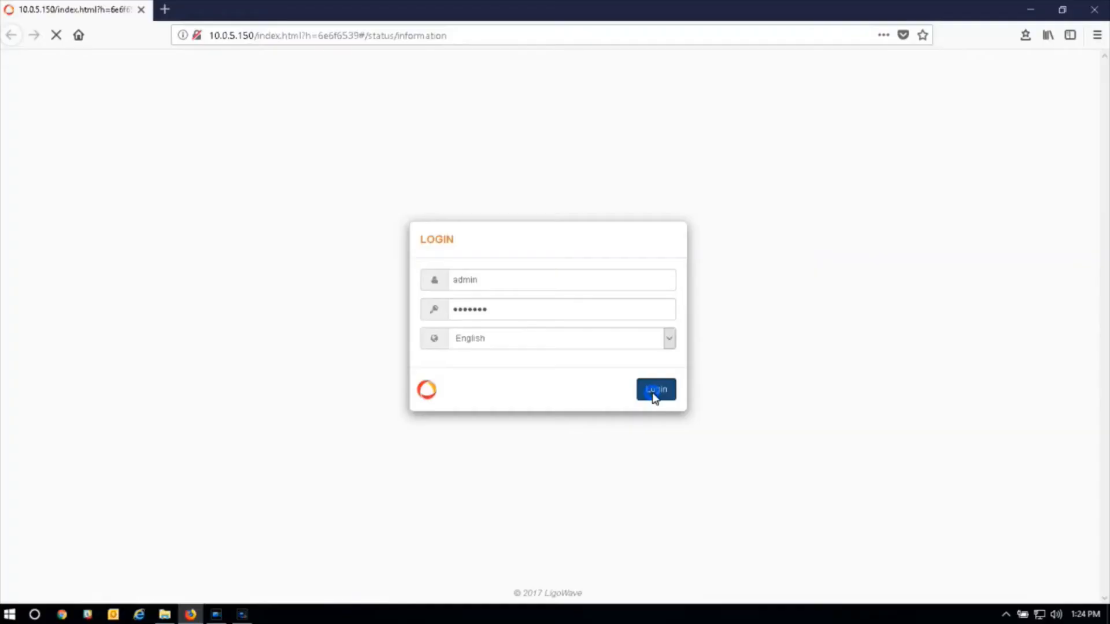
click(655, 391)
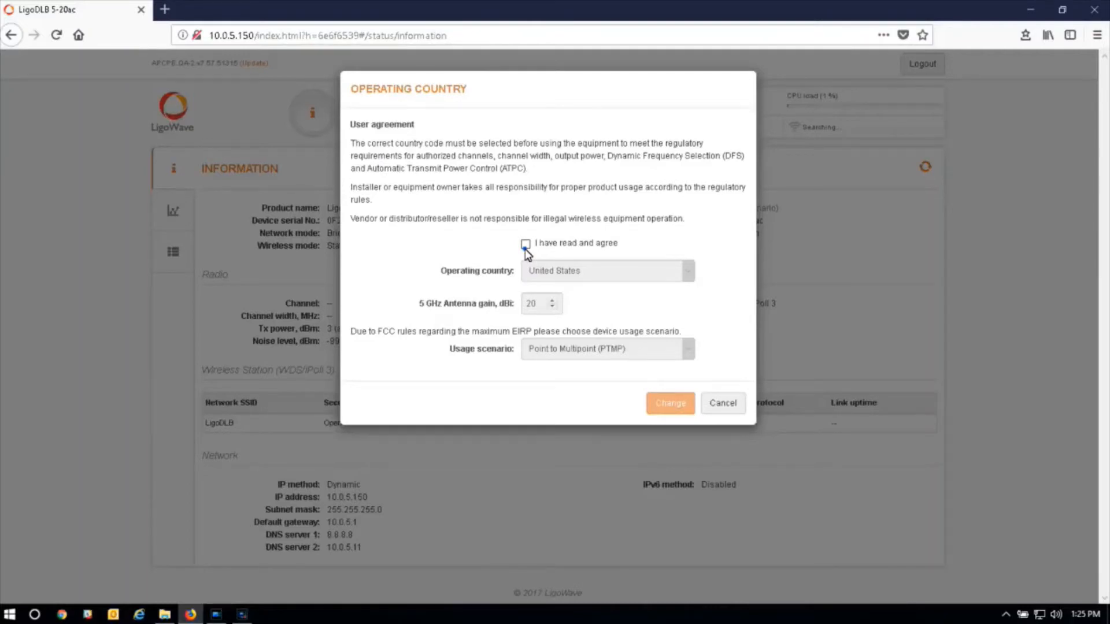
Agree to the terms with United States and Point to Multipoint, apply, and open Wireless Configuration
click(526, 244)
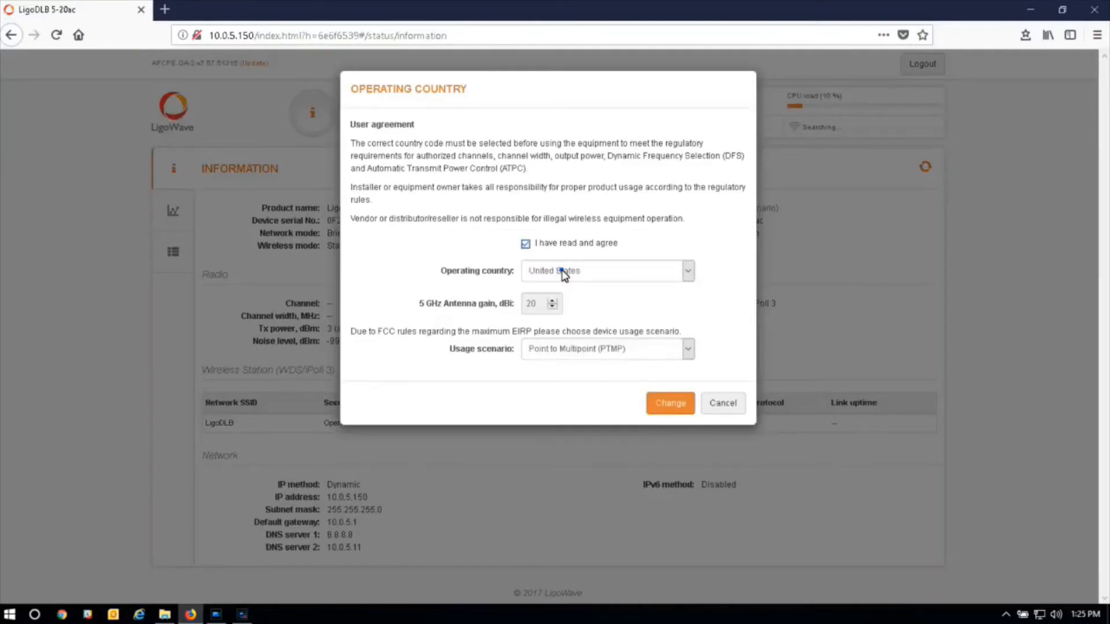
click(564, 272)
click(562, 272)
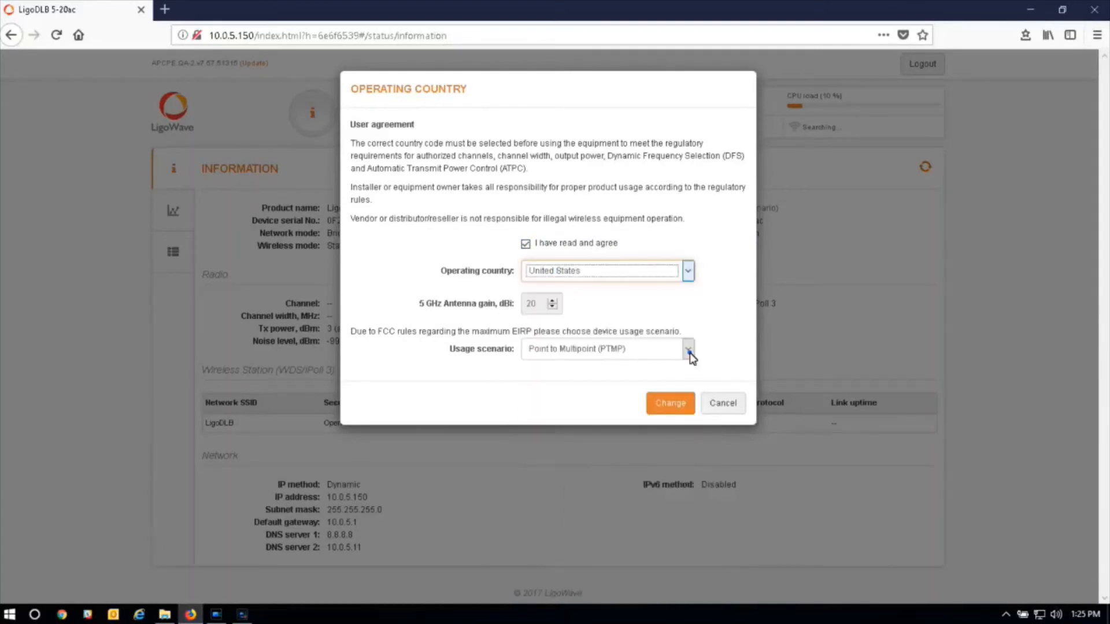
click(689, 351)
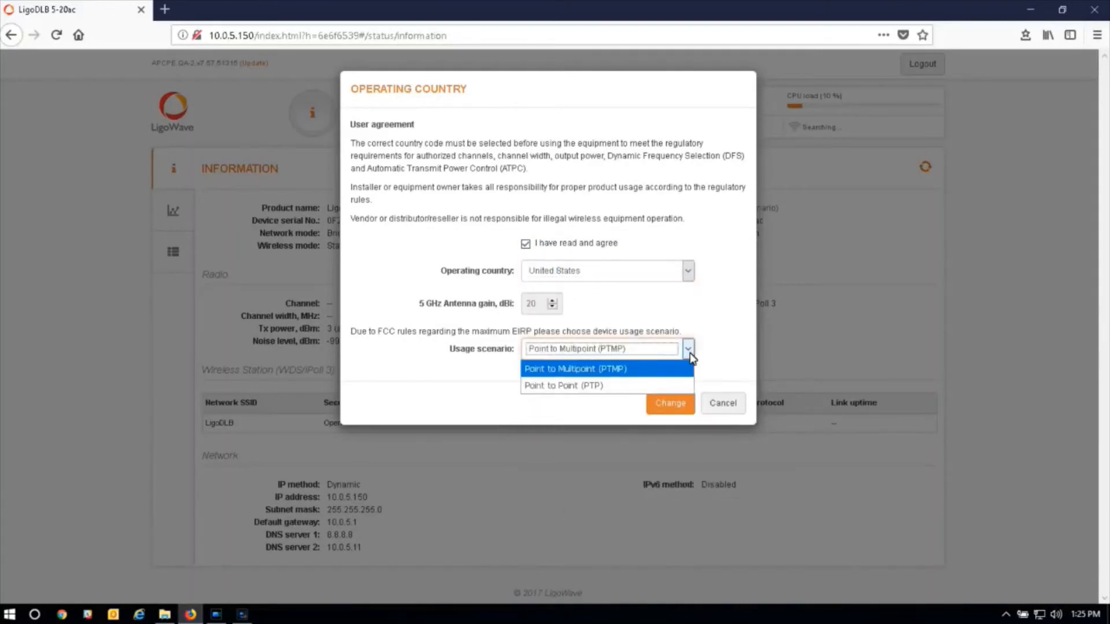
click(675, 405)
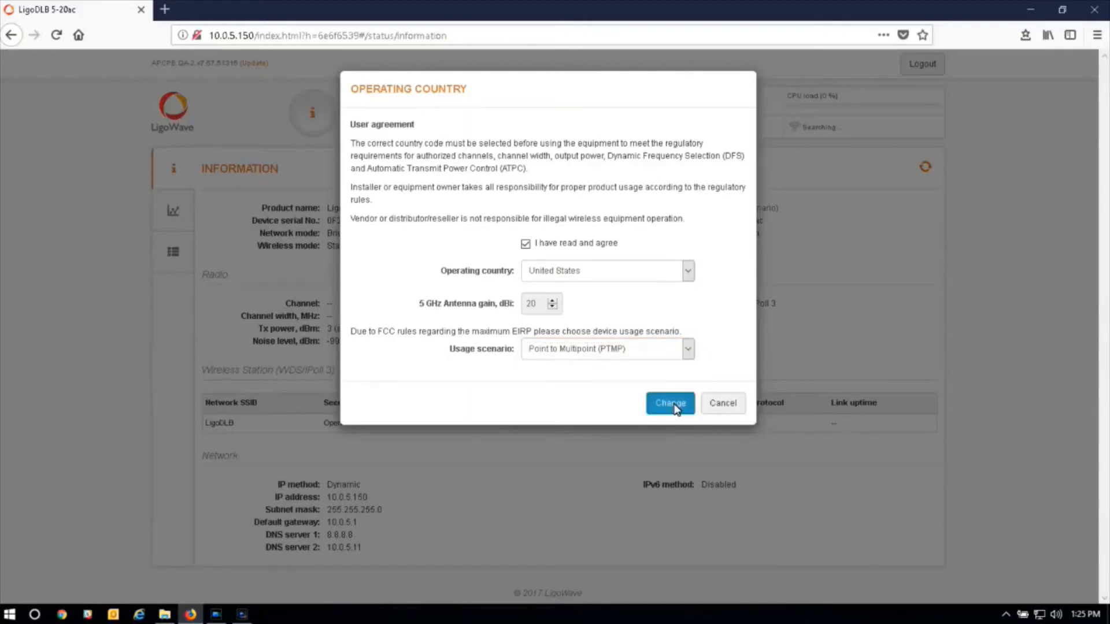
click(672, 404)
click(367, 116)
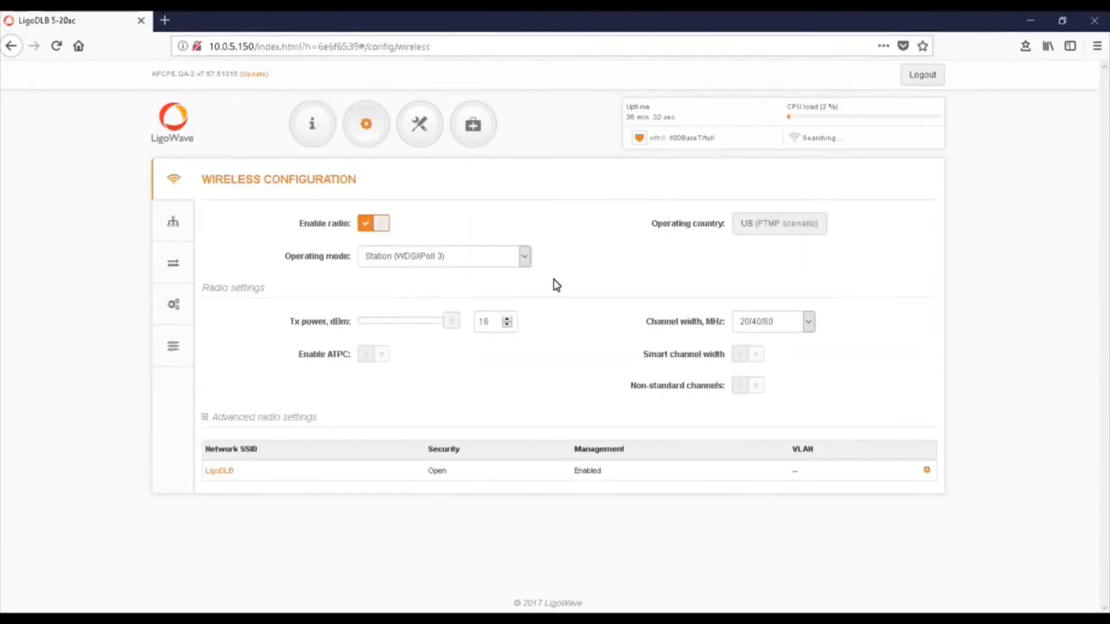
Set operating mode to Access point (iPoll 3) and rename the SSID from LigoDLB to MySSID
click(504, 256)
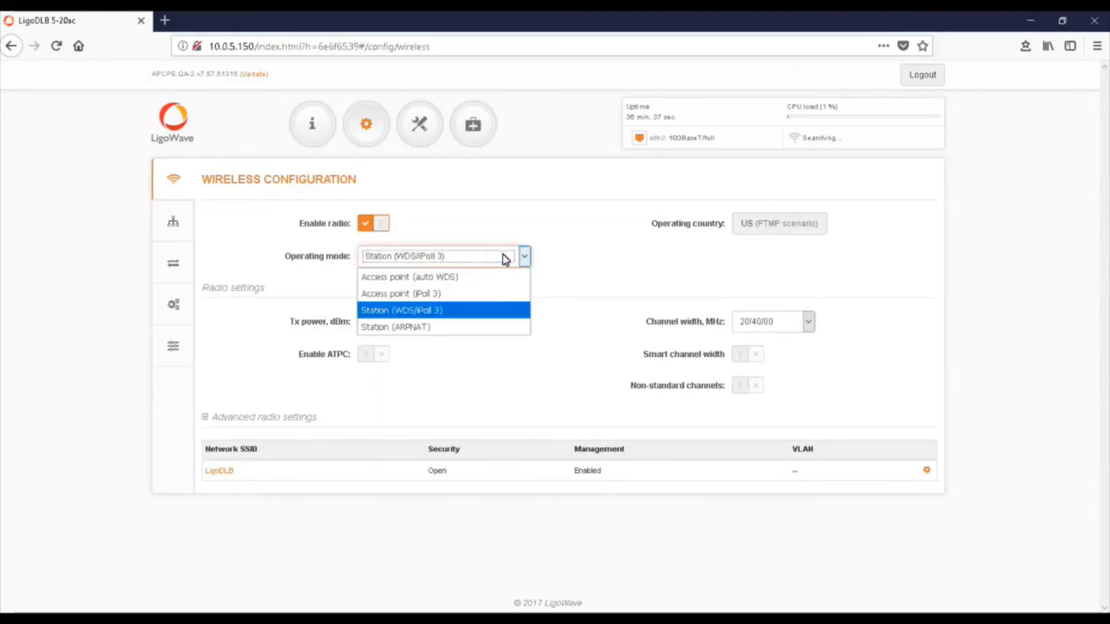
click(478, 296)
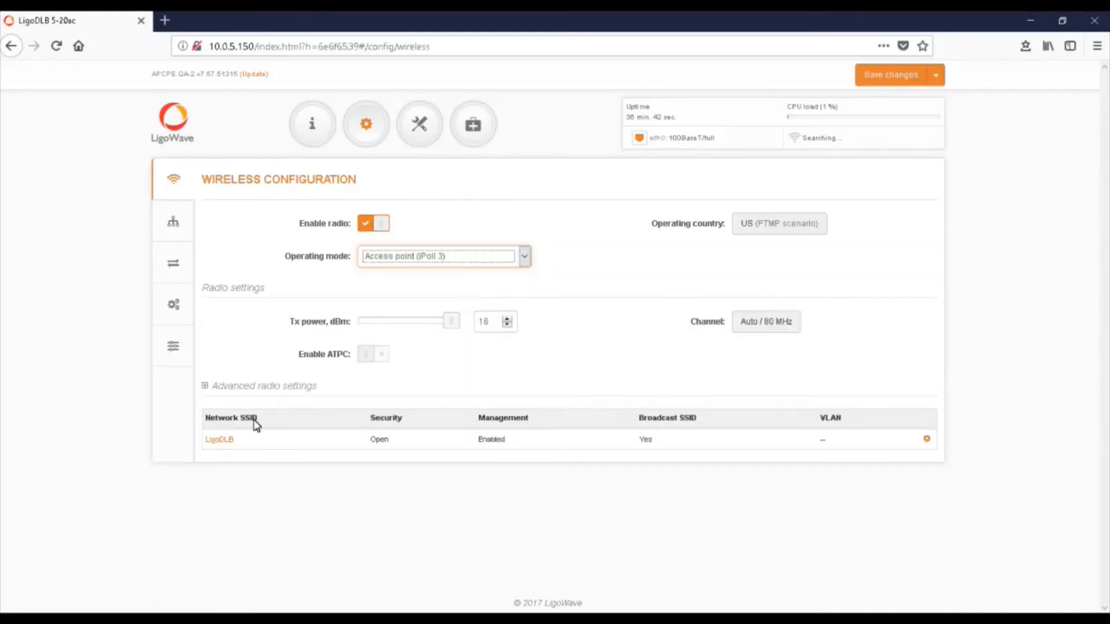
click(217, 441)
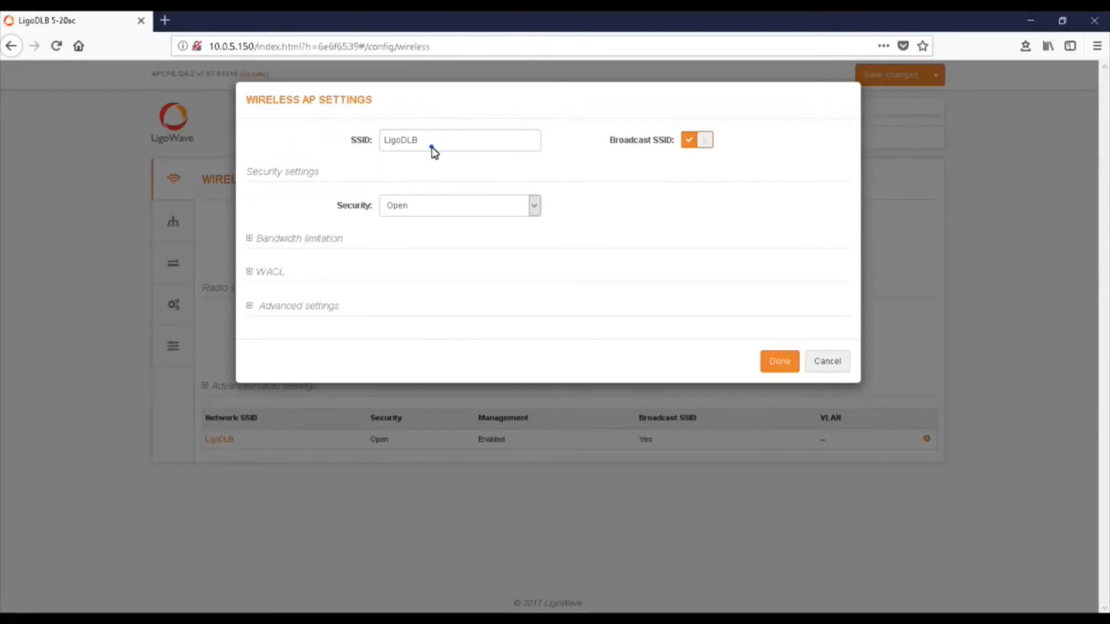
drag(433, 148, 372, 152)
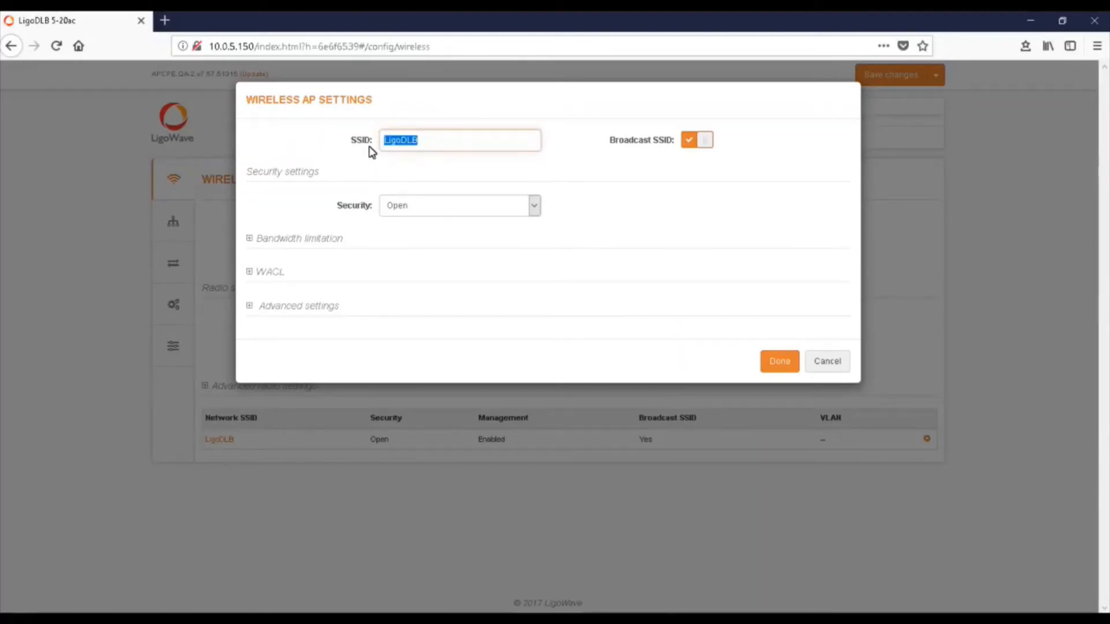
text(MySSID)
Secure the network with WPA/WPA2 Personal and a passphrase, then confirm with Done
click(532, 209)
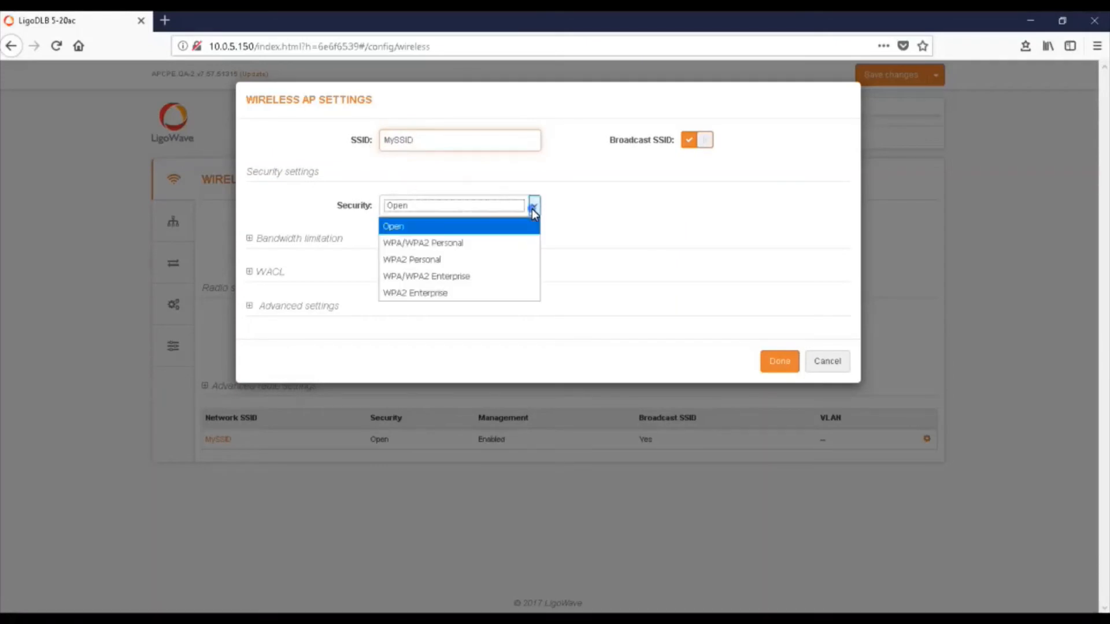
click(501, 244)
click(496, 241)
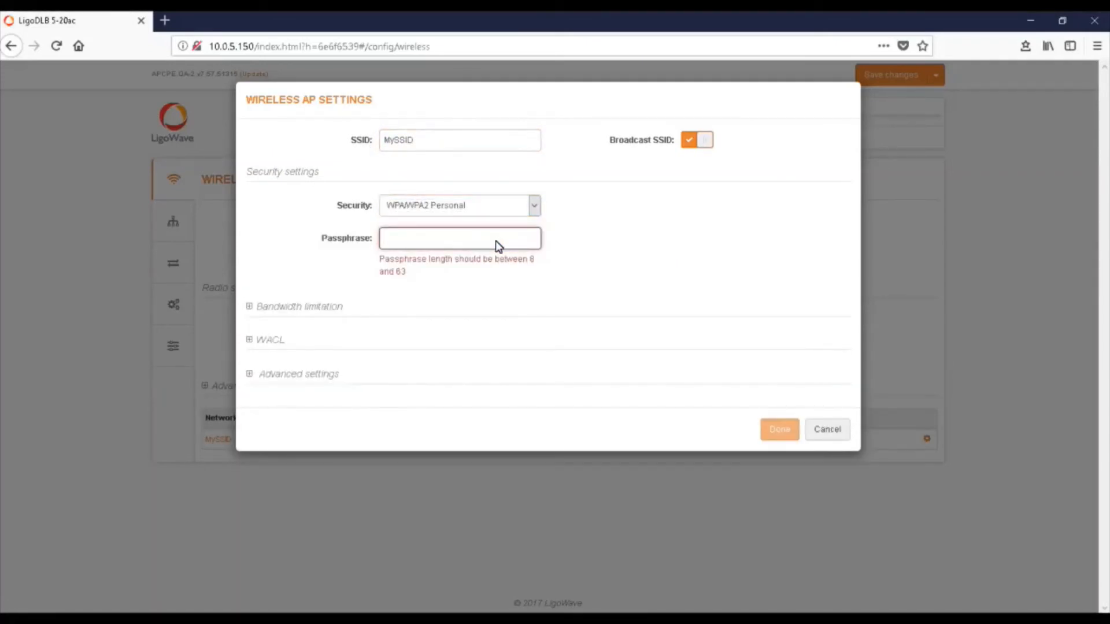
text(password)
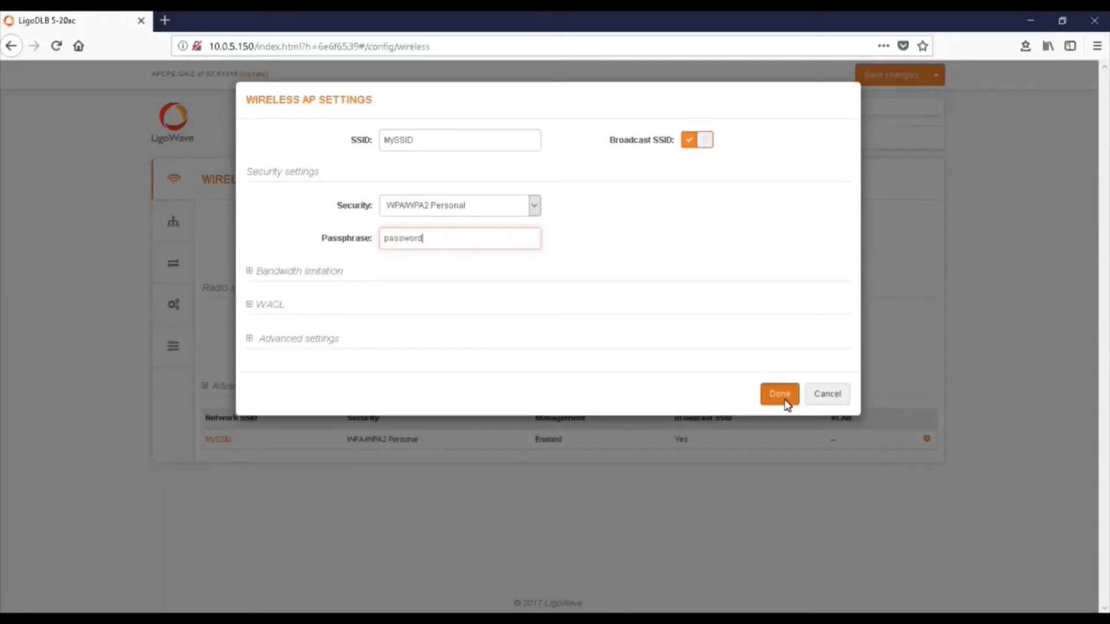
click(783, 398)
On the network configuration page, keep the network mode as Bridge
click(184, 231)
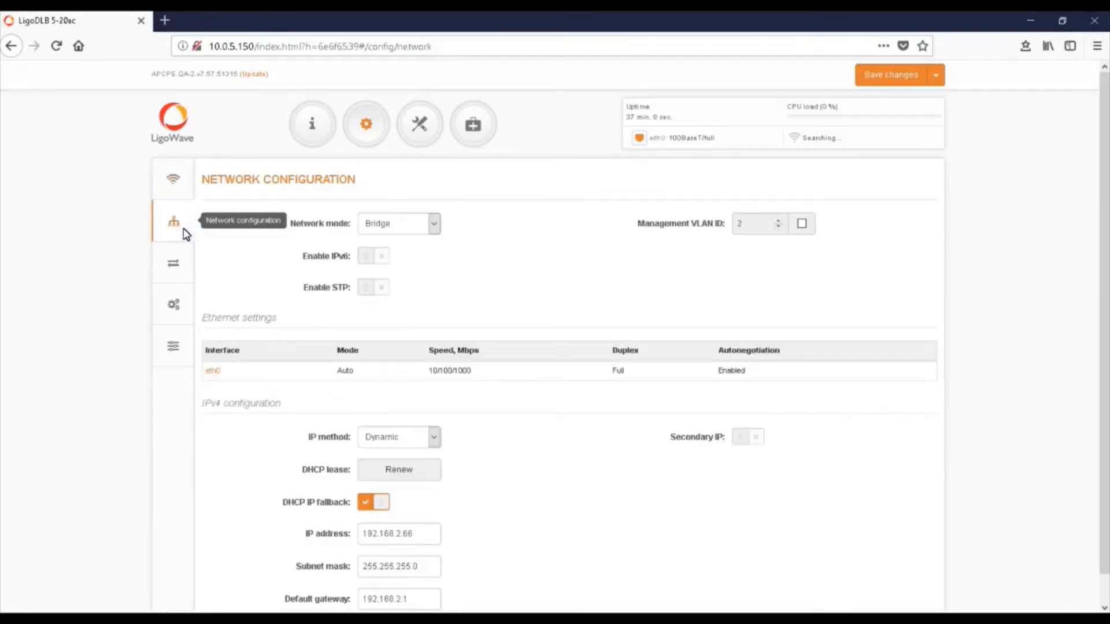
click(435, 226)
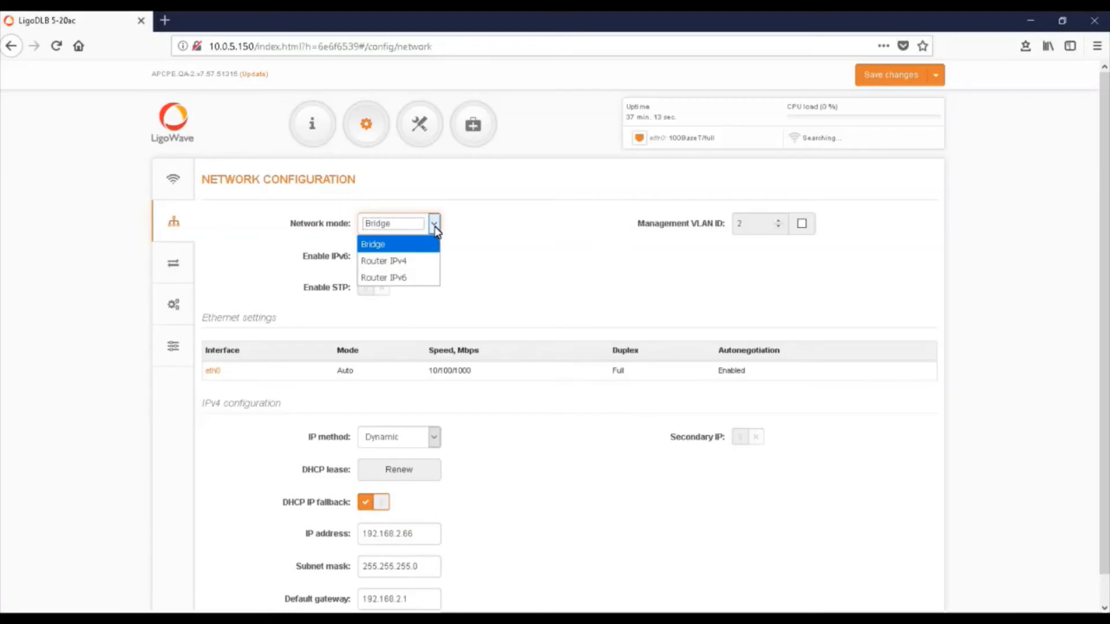
click(435, 226)
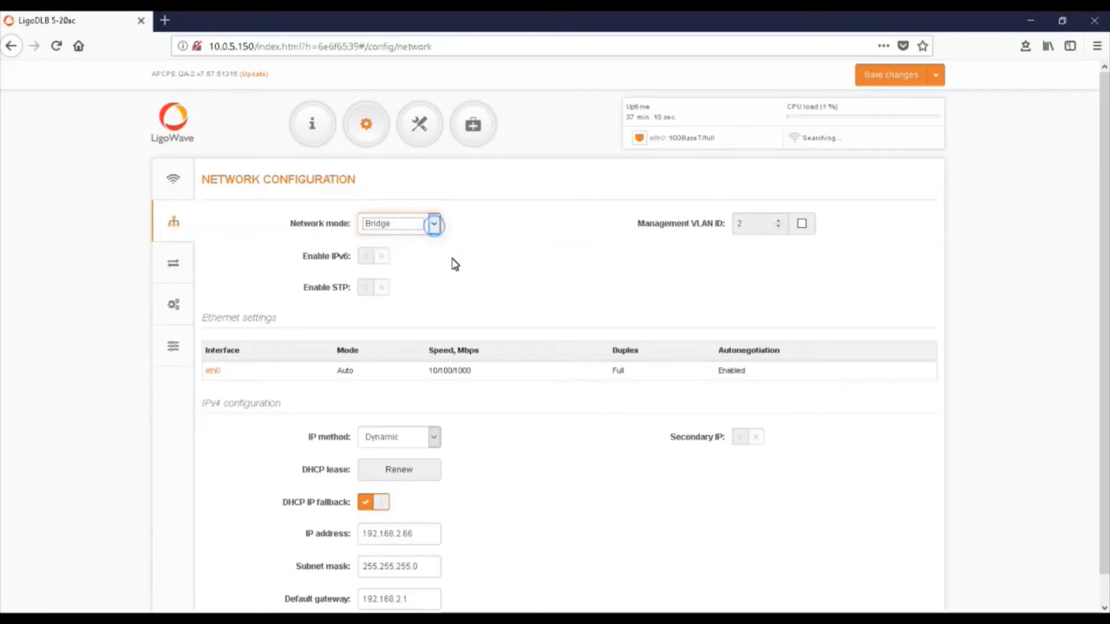
scroll(453, 265, down, 1)
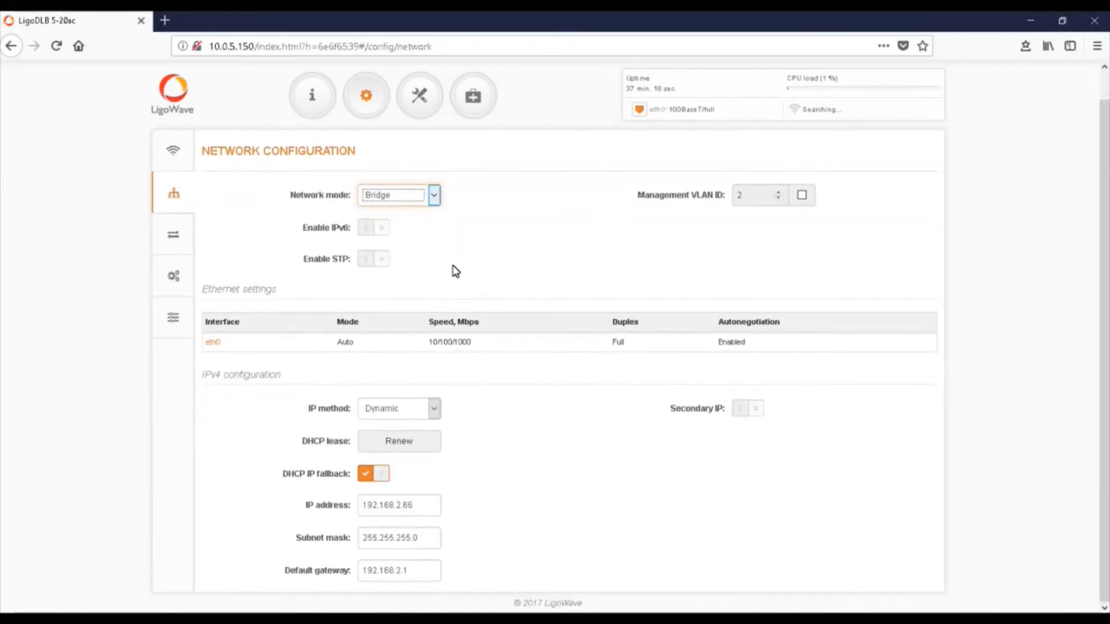
Set the IP method to Dynamic and bring up the pending Changes summary
click(436, 411)
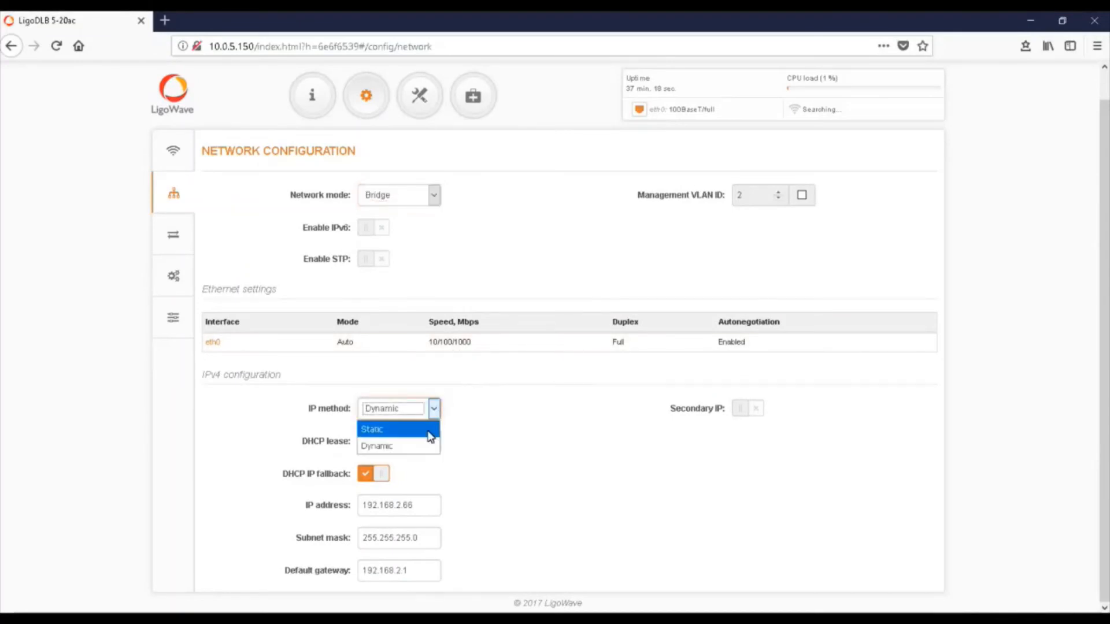
click(427, 435)
key(Up)
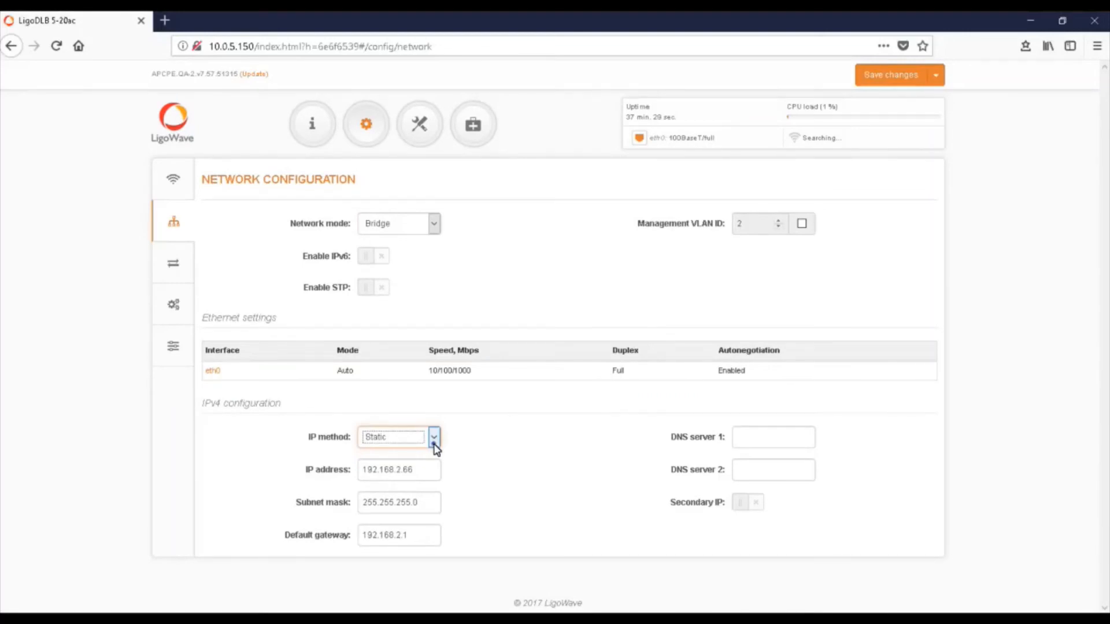
click(435, 445)
click(426, 471)
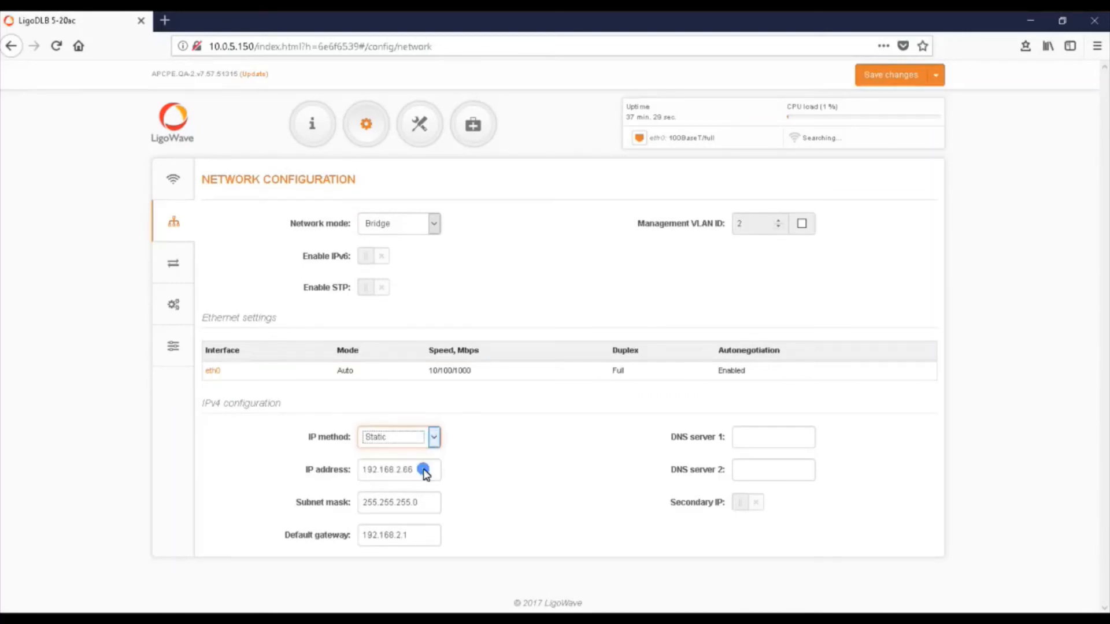
click(890, 76)
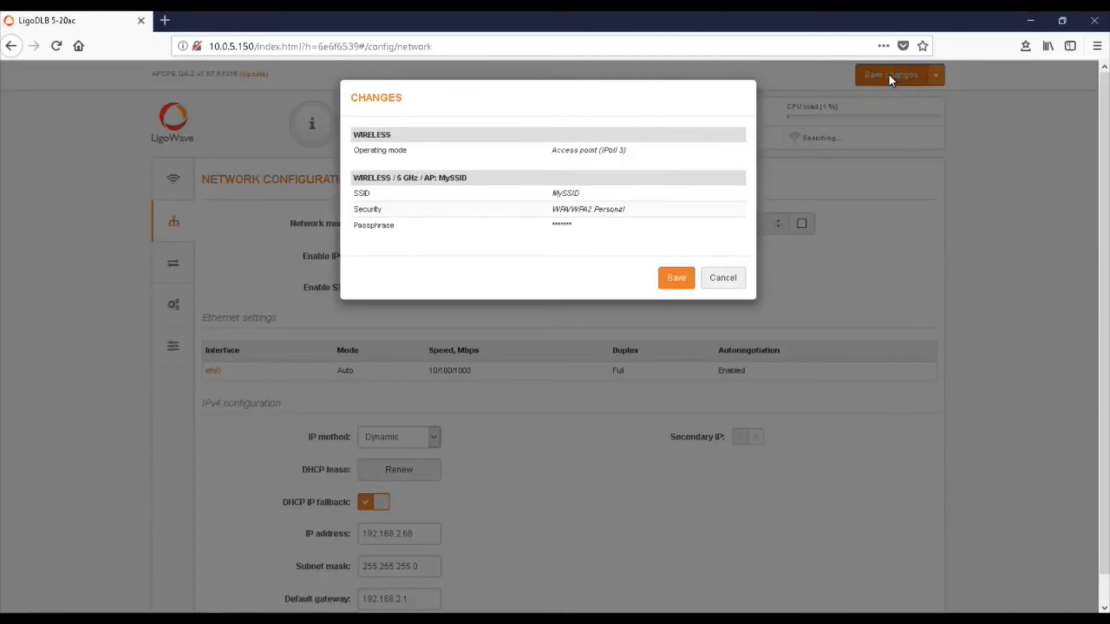
Save the Access point (iPoll 3), MySSID and WPA/WPA2 Personal changes
click(673, 280)
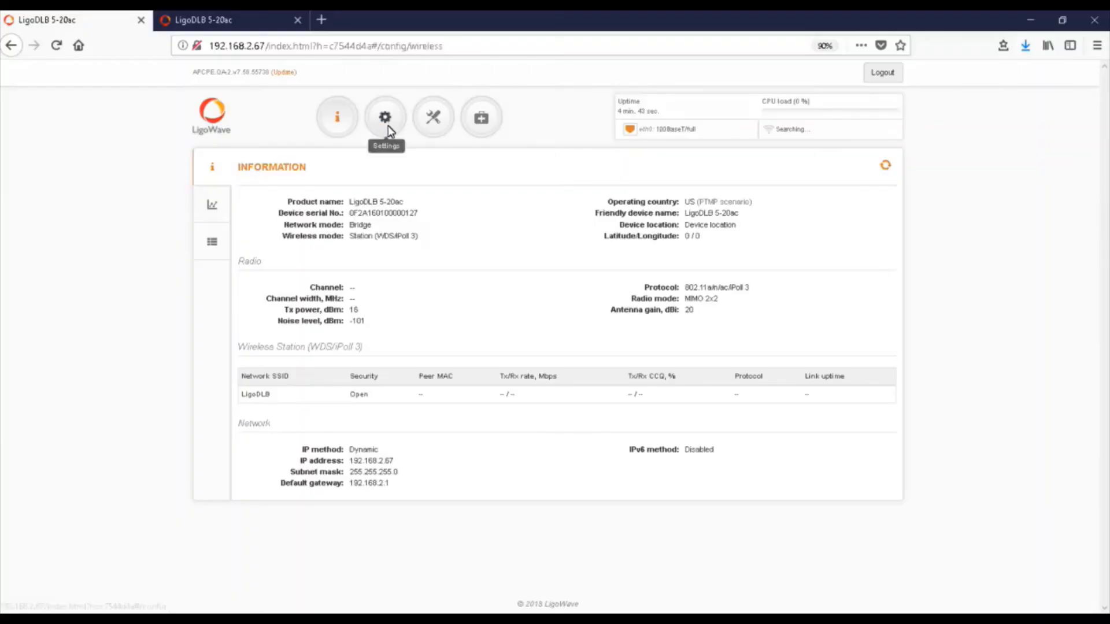
Point the station at the scanned MySSID network and enter its WPA/WPA2 Personal passphrase
click(261, 428)
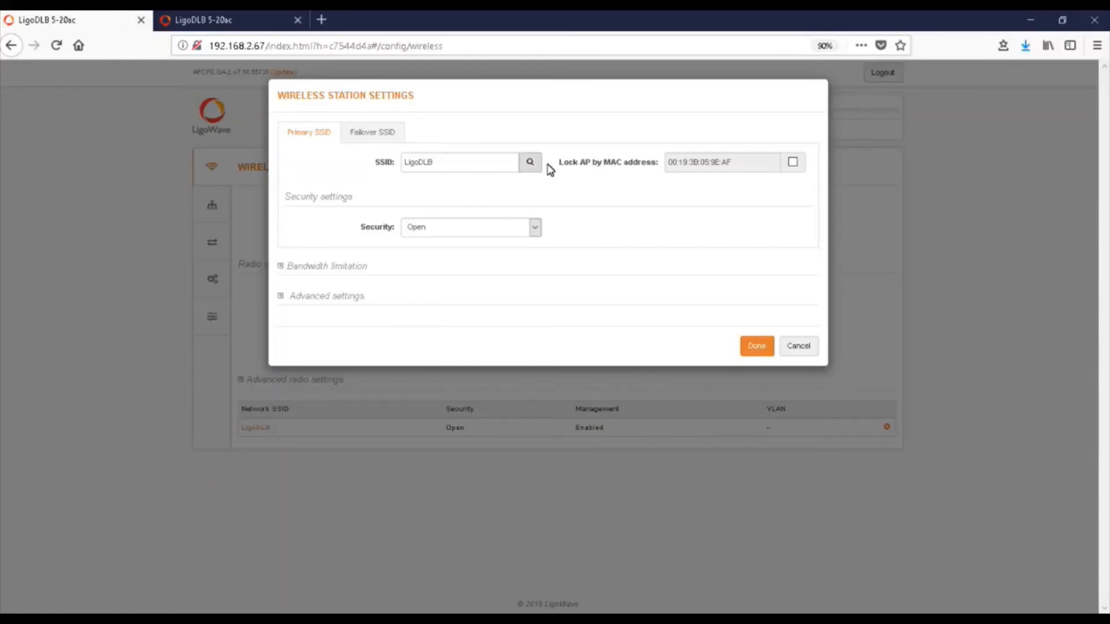
click(529, 163)
click(391, 280)
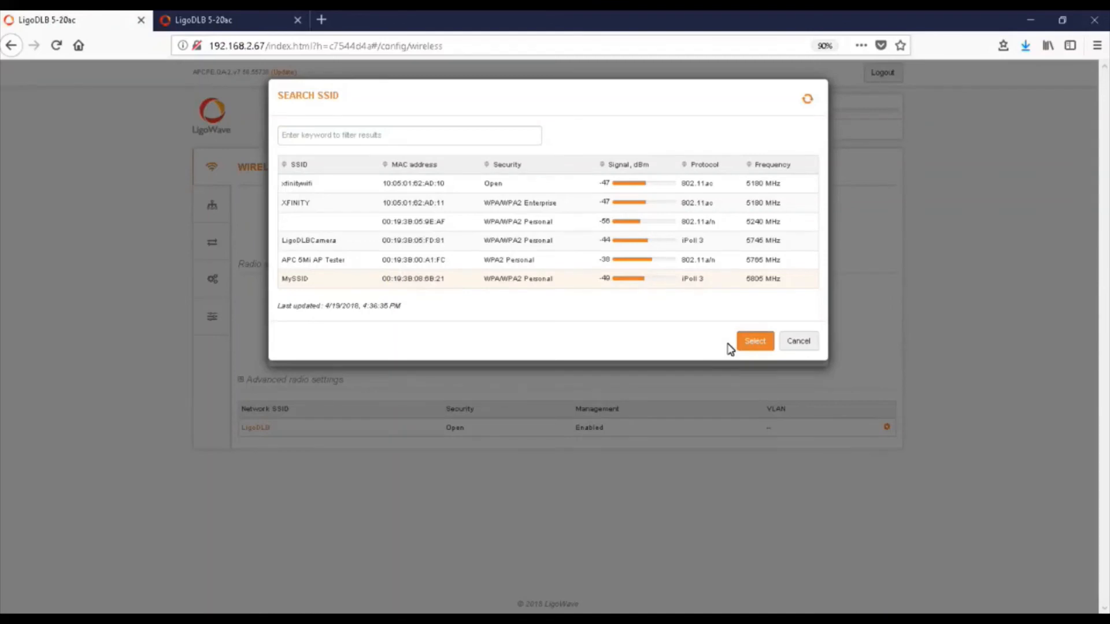
click(762, 342)
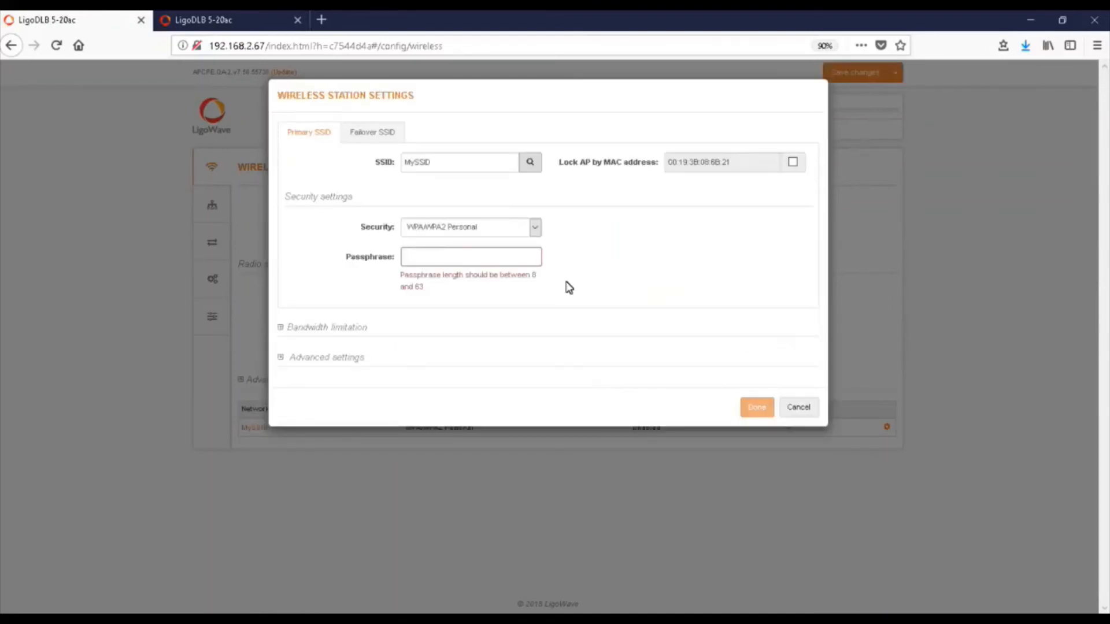
click(491, 260)
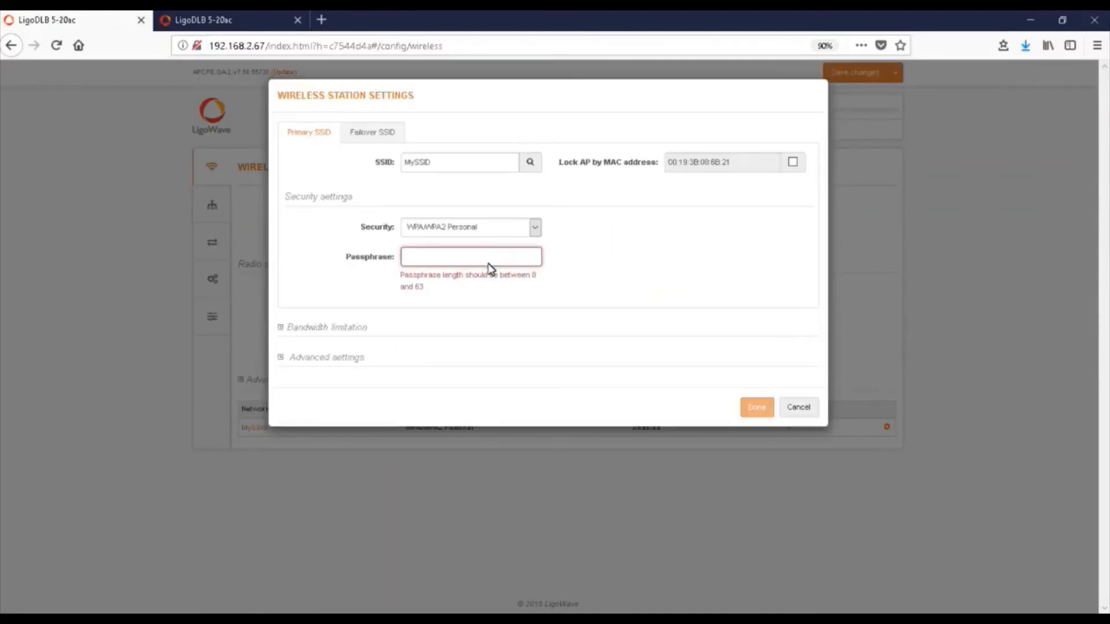
text(password)
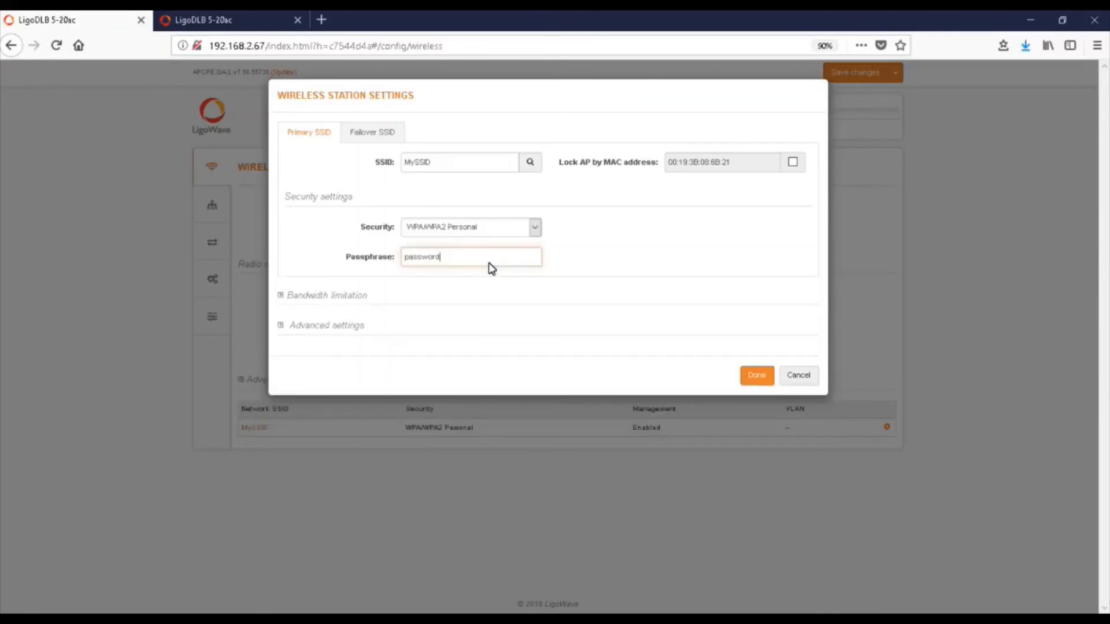
Save the station's new wireless settings and go back to the access point's tab
click(753, 376)
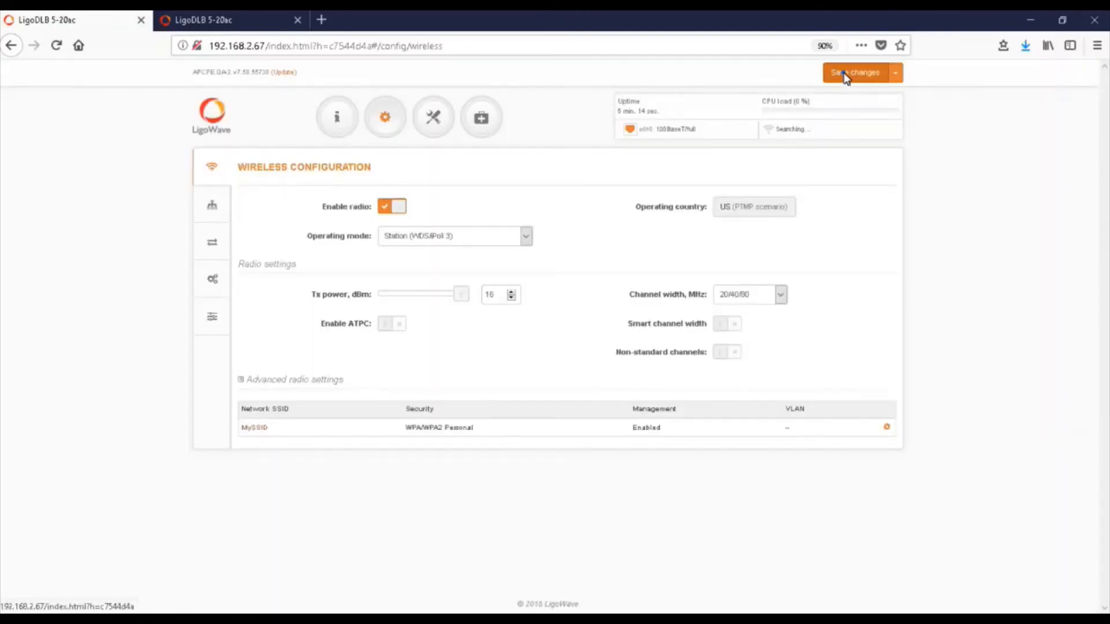
click(845, 77)
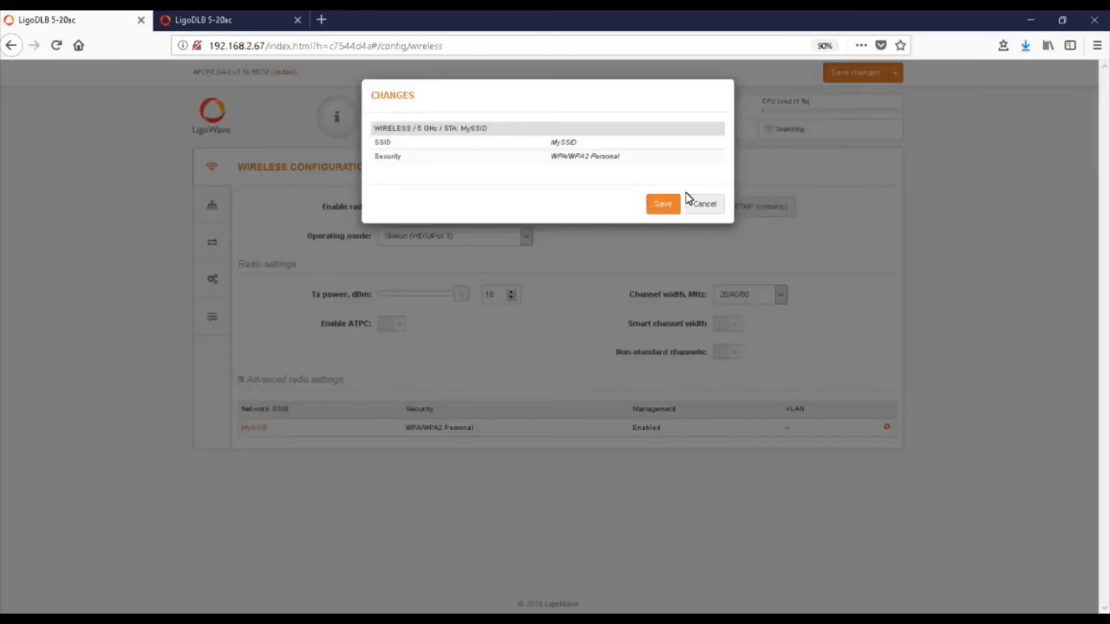
click(670, 204)
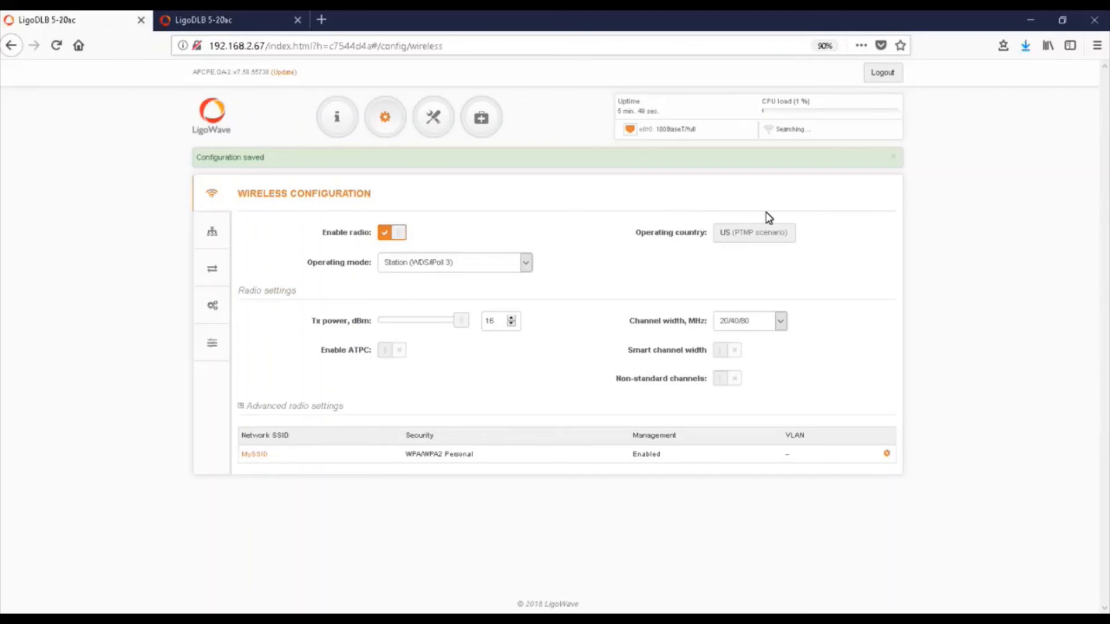
click(893, 161)
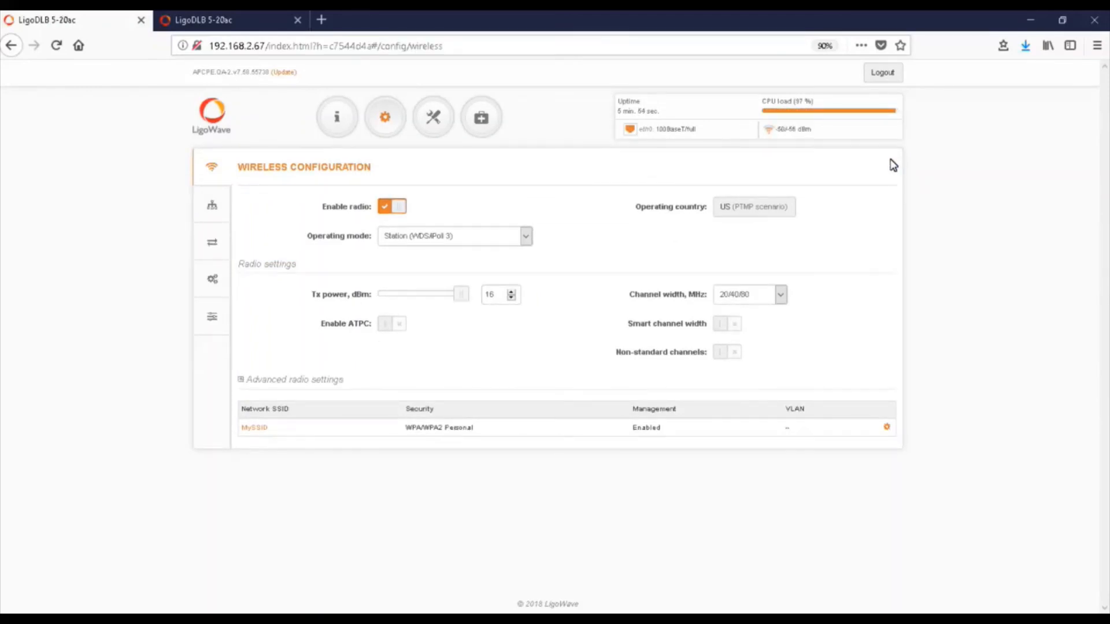
key(ctrl+Tab)
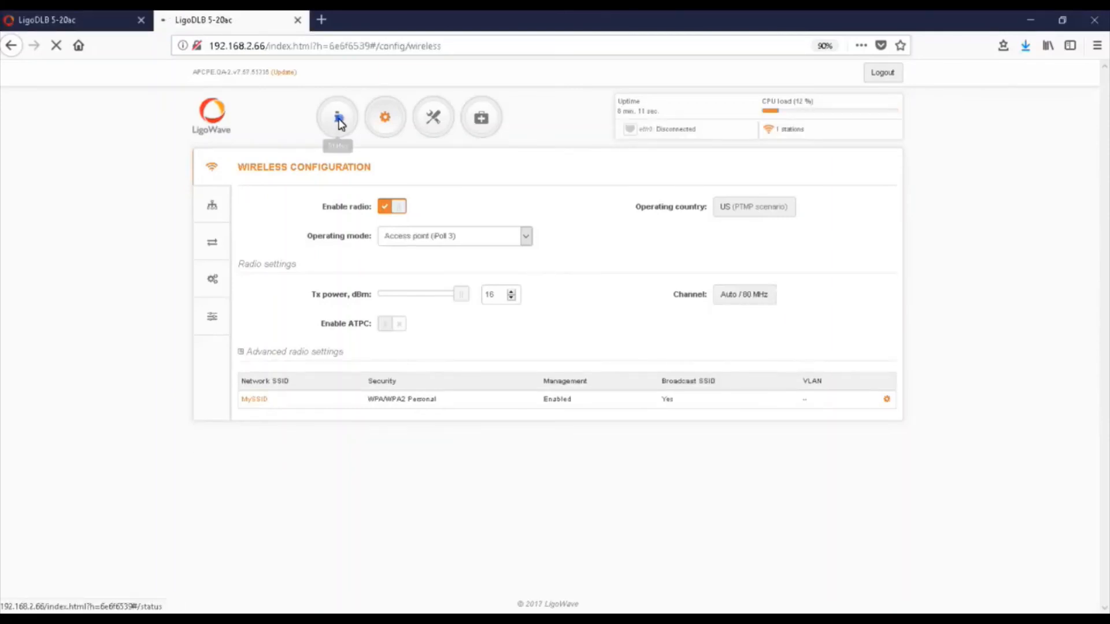
Verify one station is connected to the access point, then turn on Enable ATPC
click(340, 124)
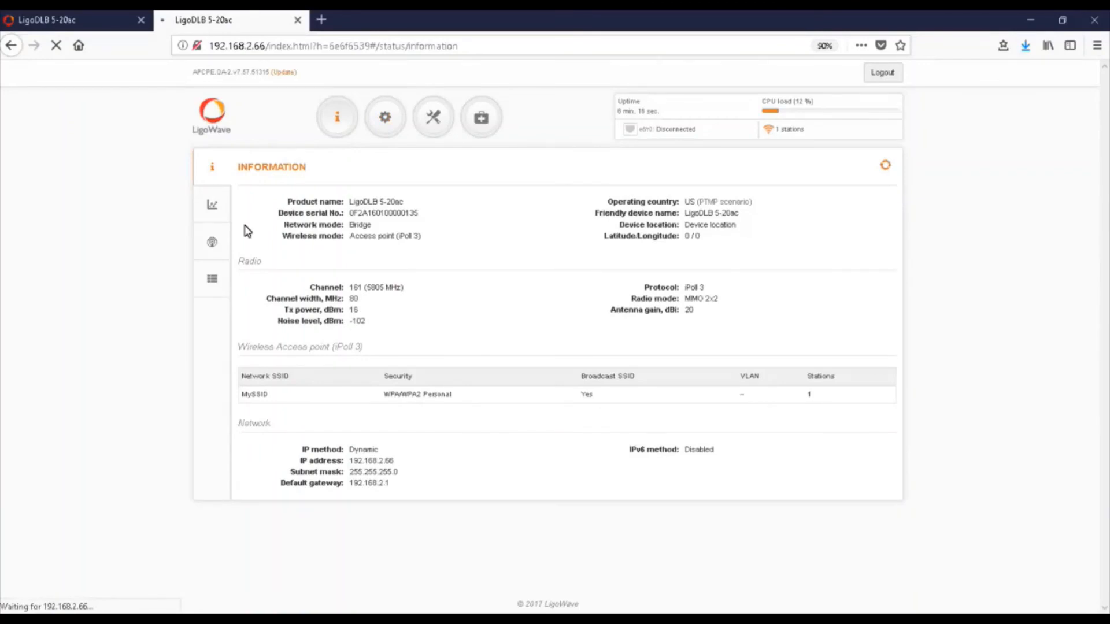
click(213, 243)
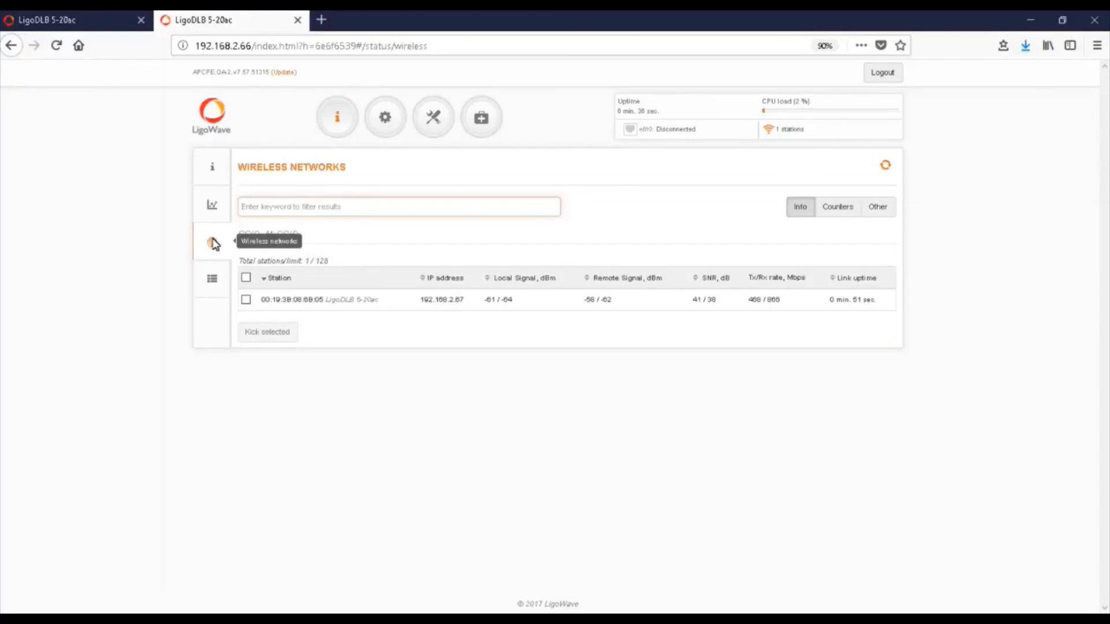
click(385, 117)
click(400, 325)
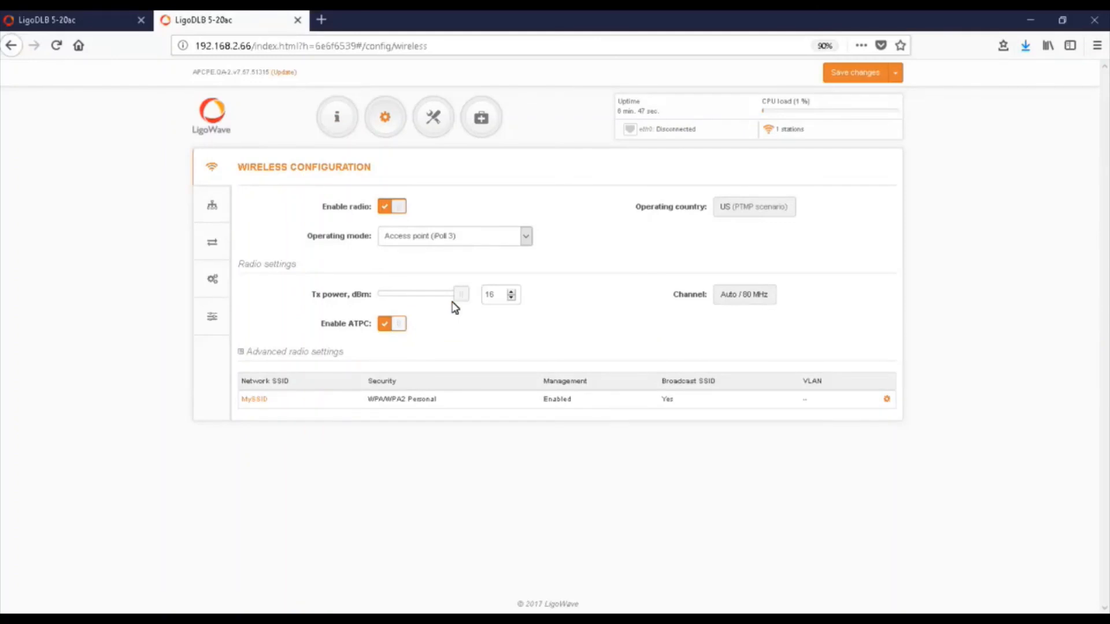
Save ATPC on the 192.168.2.66 access point, then enable and save ATPC on the 192.168.2.67 station
click(844, 74)
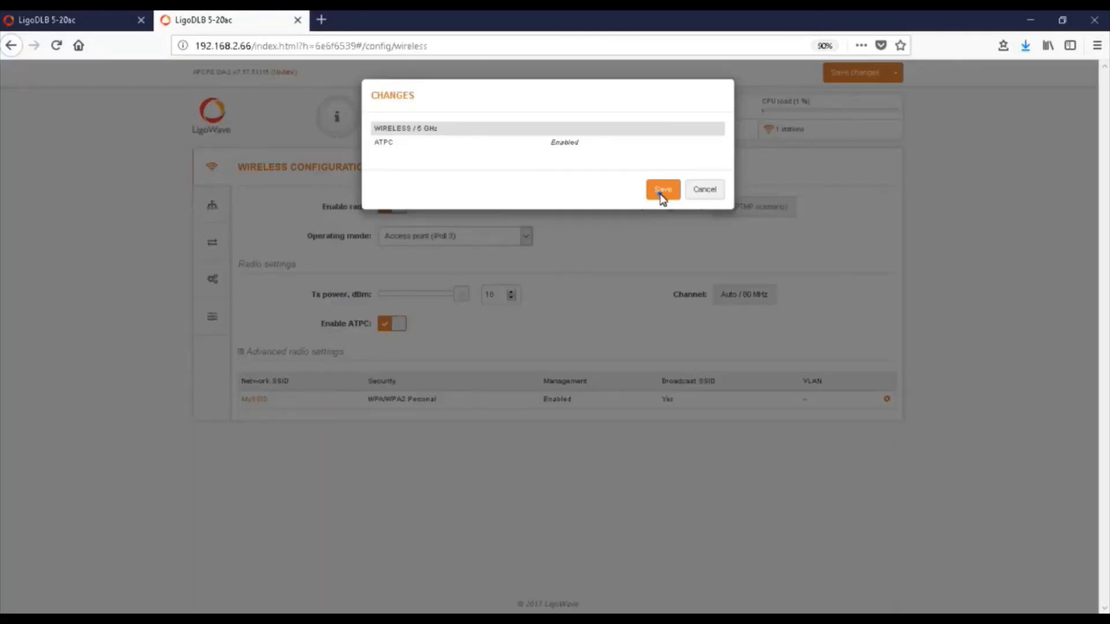
click(662, 190)
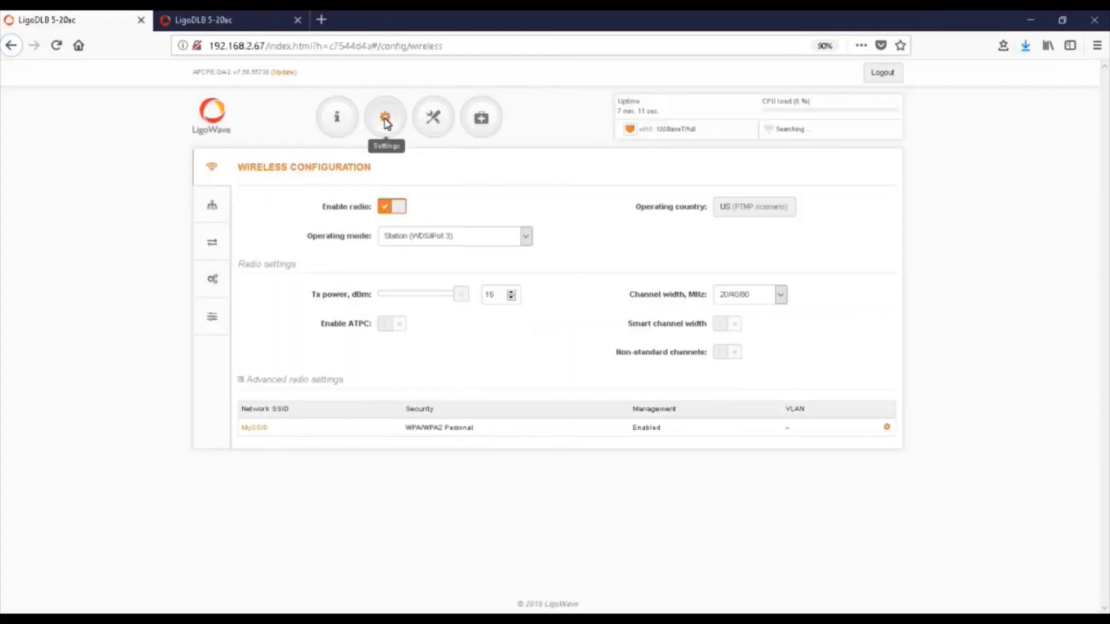
click(391, 323)
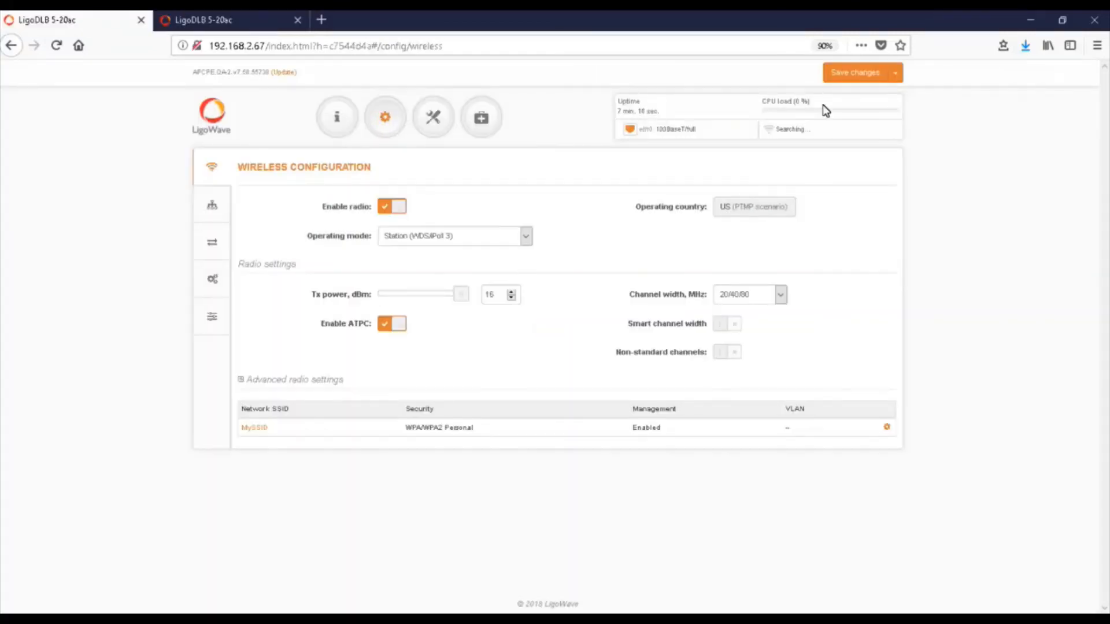
click(847, 75)
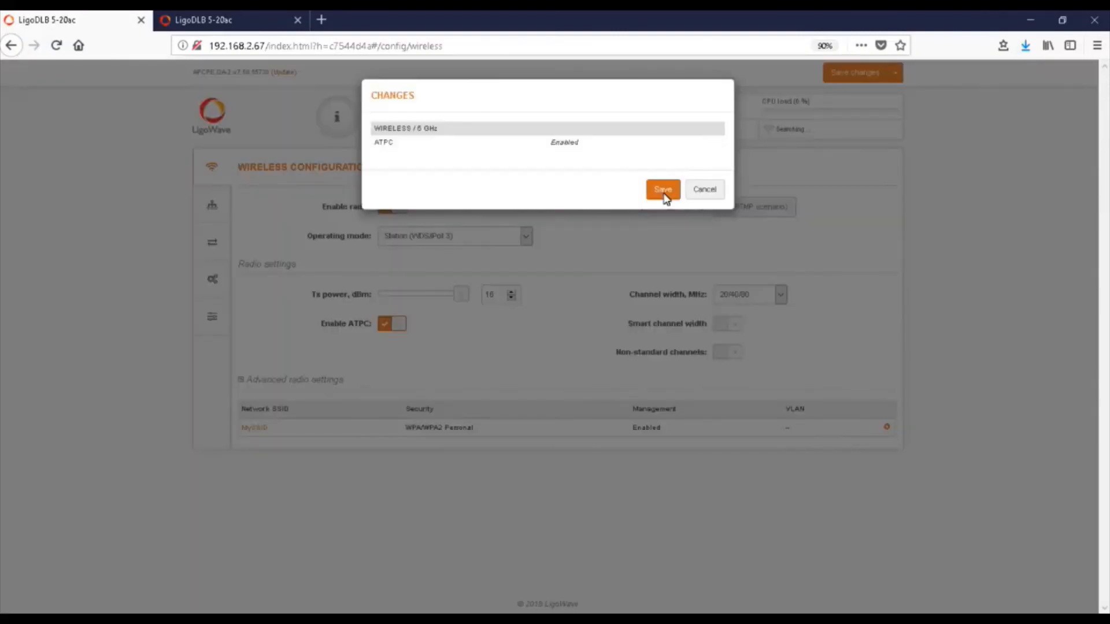
click(663, 190)
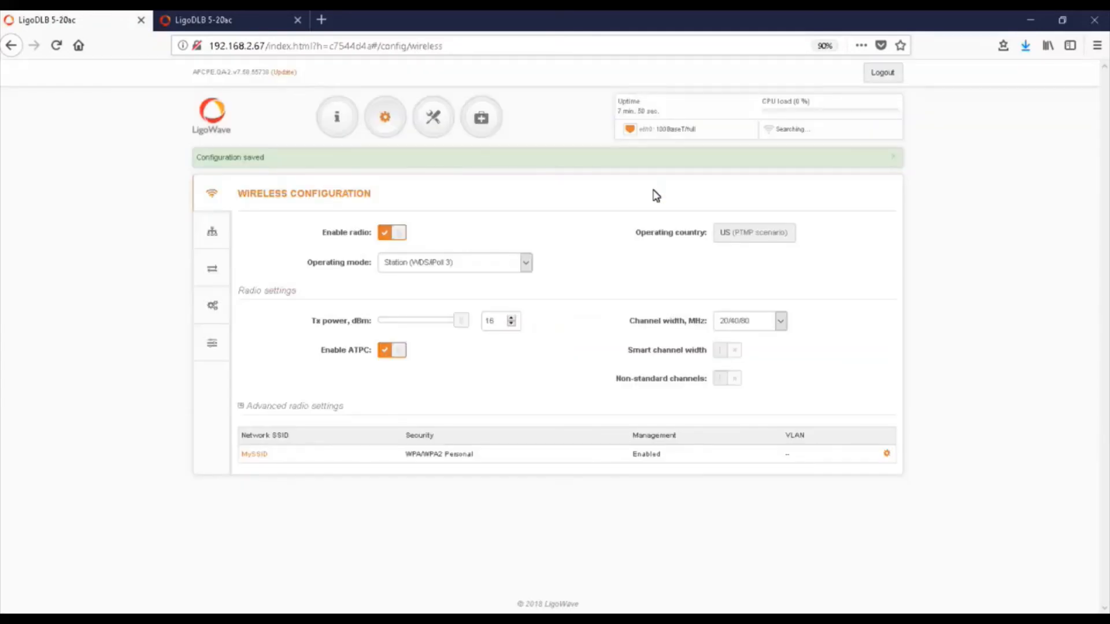
click(893, 157)
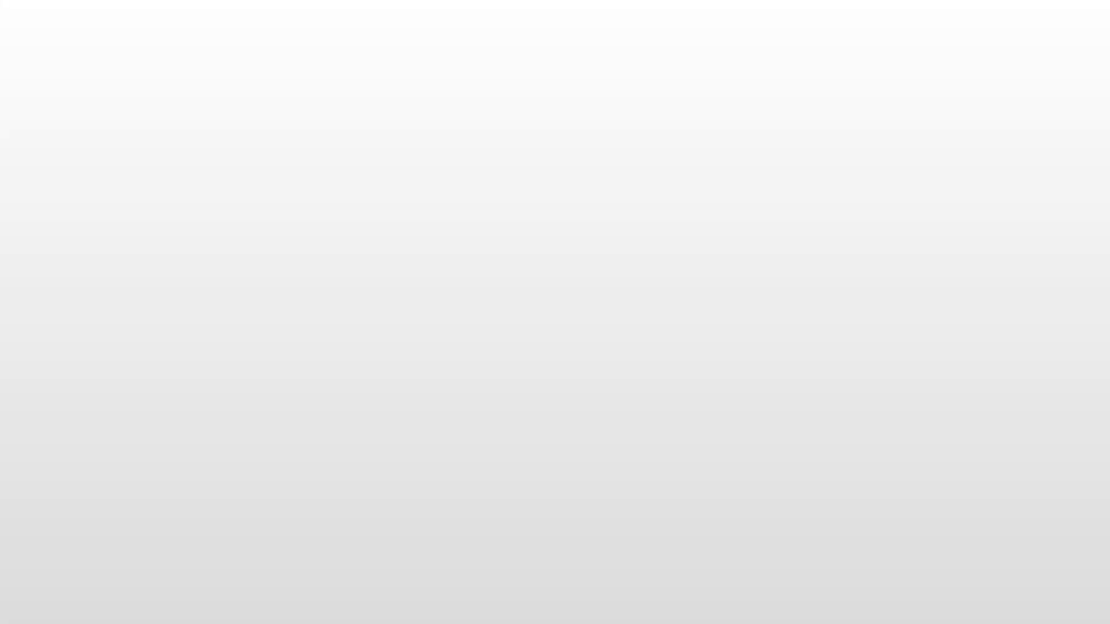